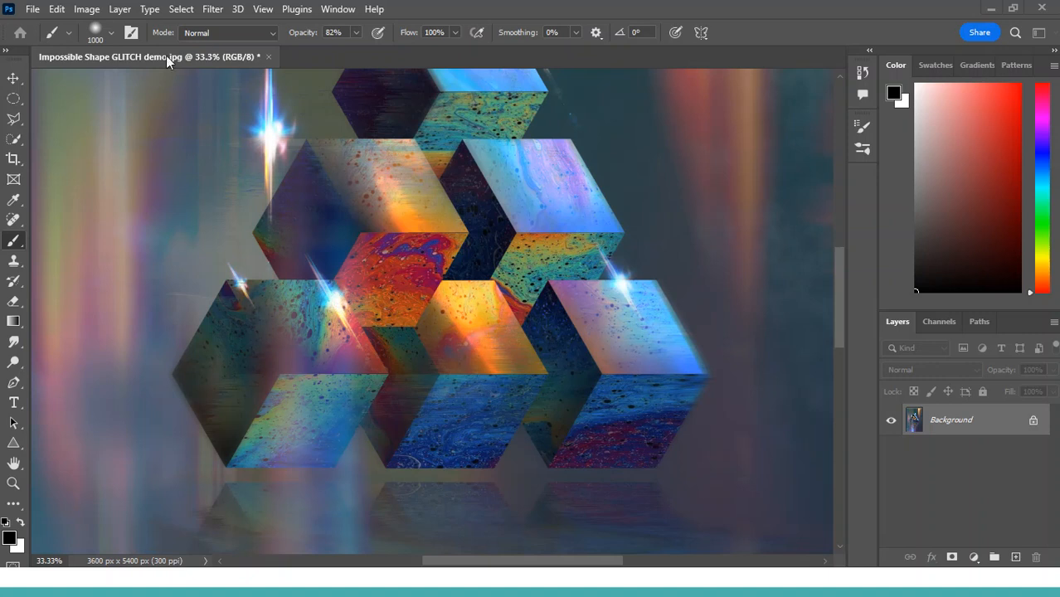
pyautogui.click(38, 12)
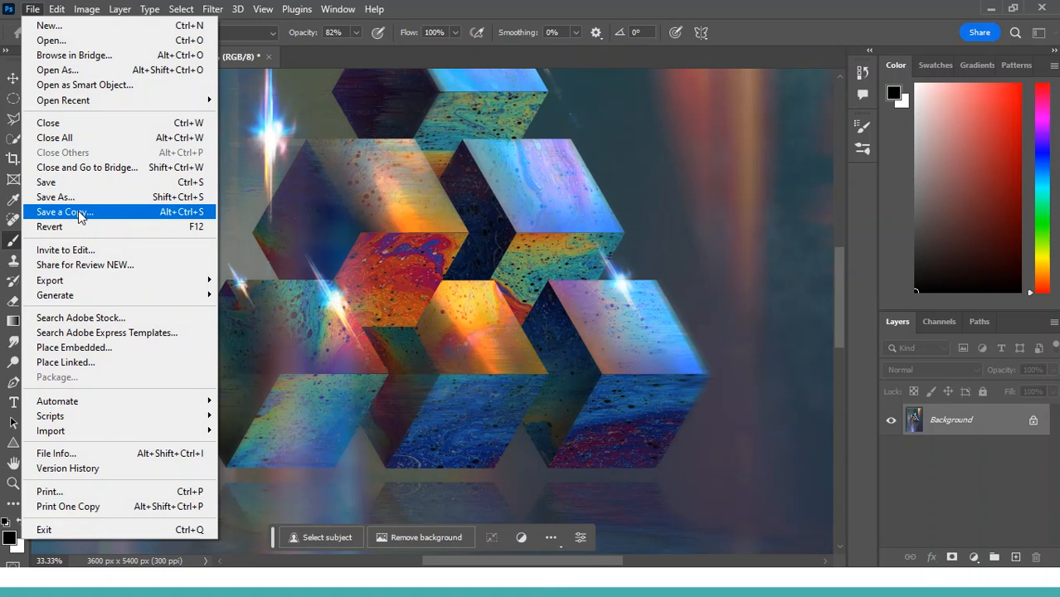
pyautogui.click(473, 187)
pyautogui.hotkey('ctrl', '-')
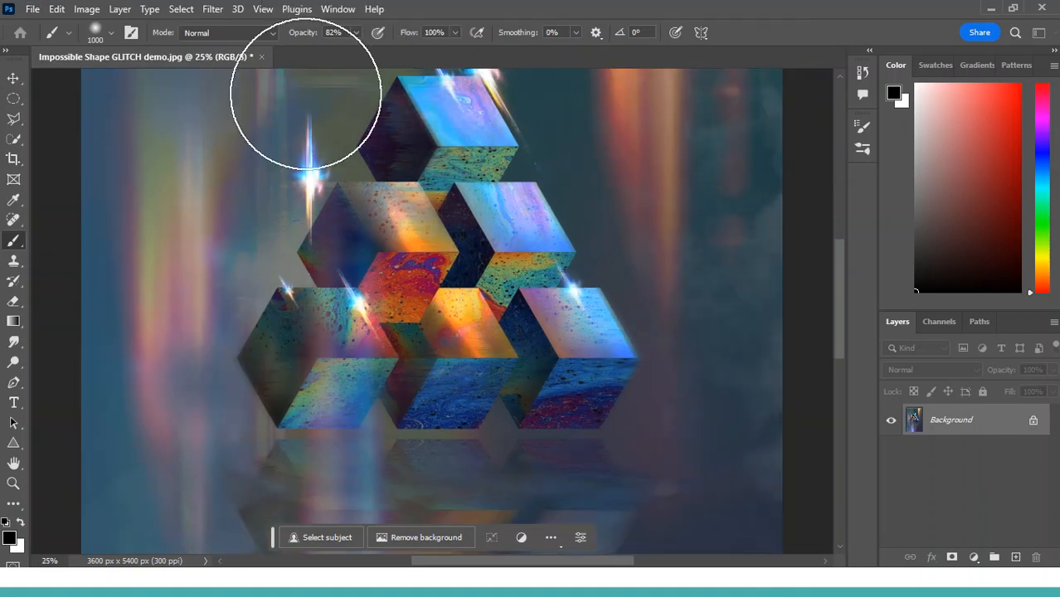
pyautogui.scroll(2, 552, 286)
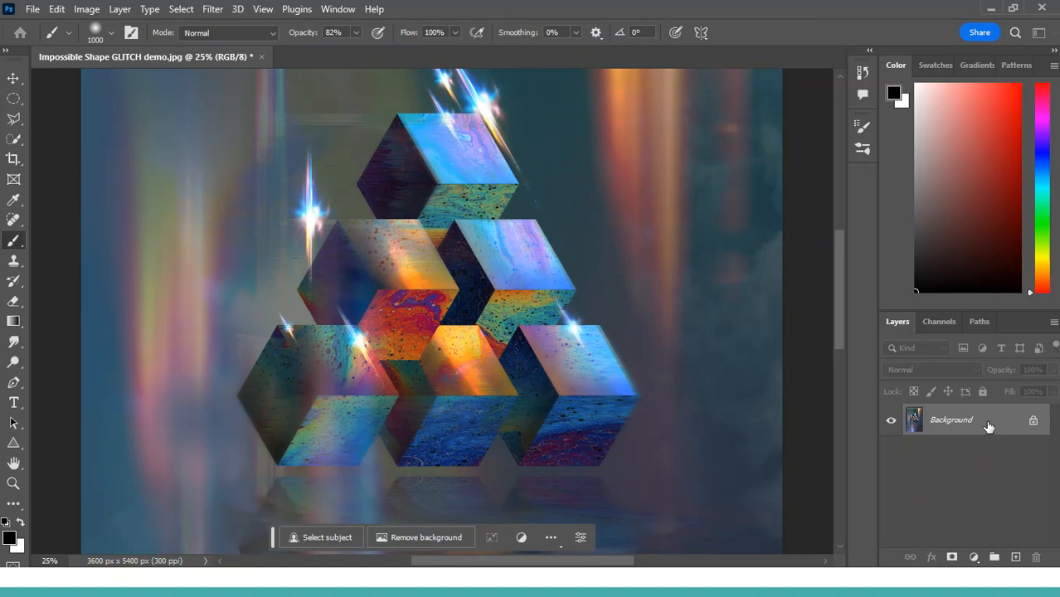
# - Duplicate the background layer and exclude the red channel from the copy's advanced blending
pyautogui.hotkey('ctrl', 'j')
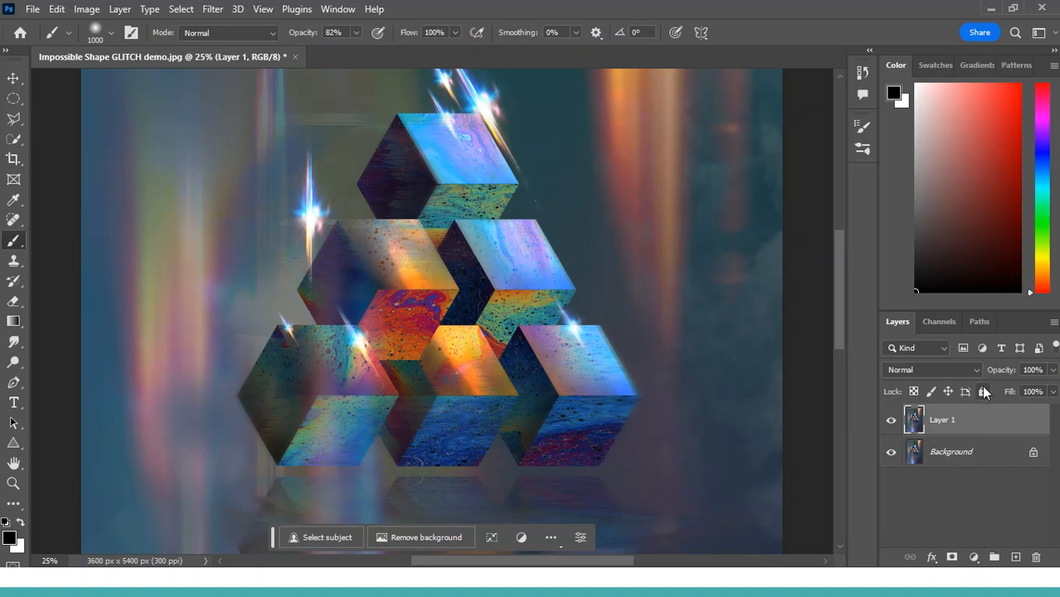
pyautogui.doubleClick(1024, 425)
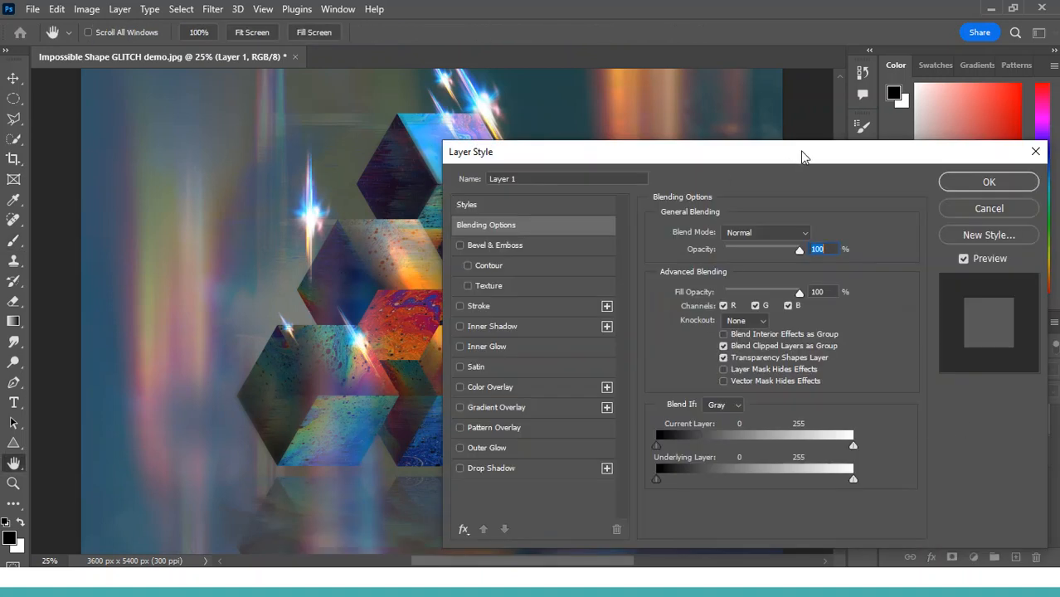
pyautogui.moveTo(802, 156); pyautogui.dragTo(745, 145)
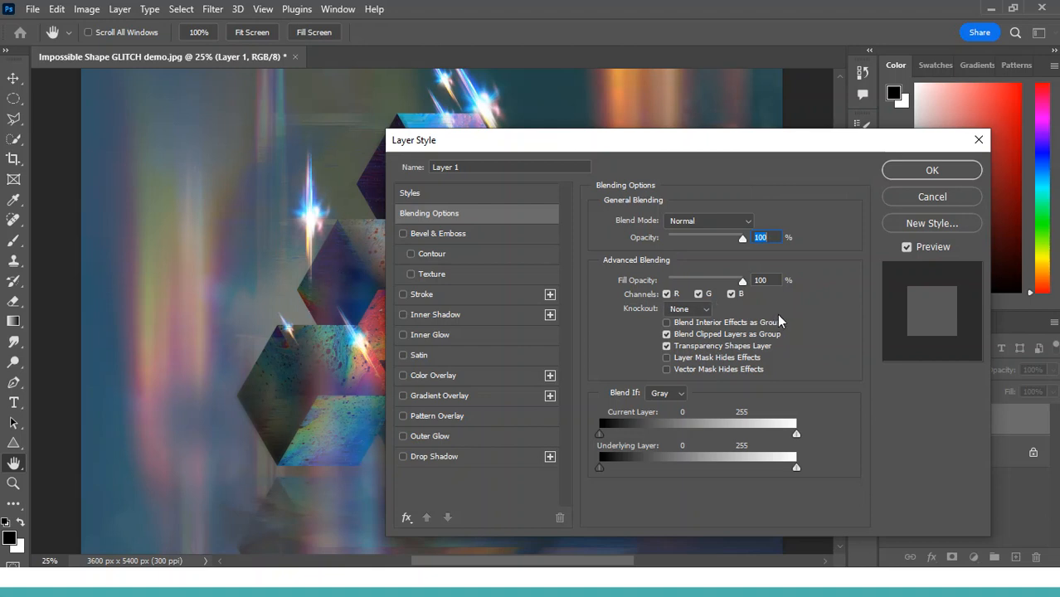
pyautogui.click(668, 295)
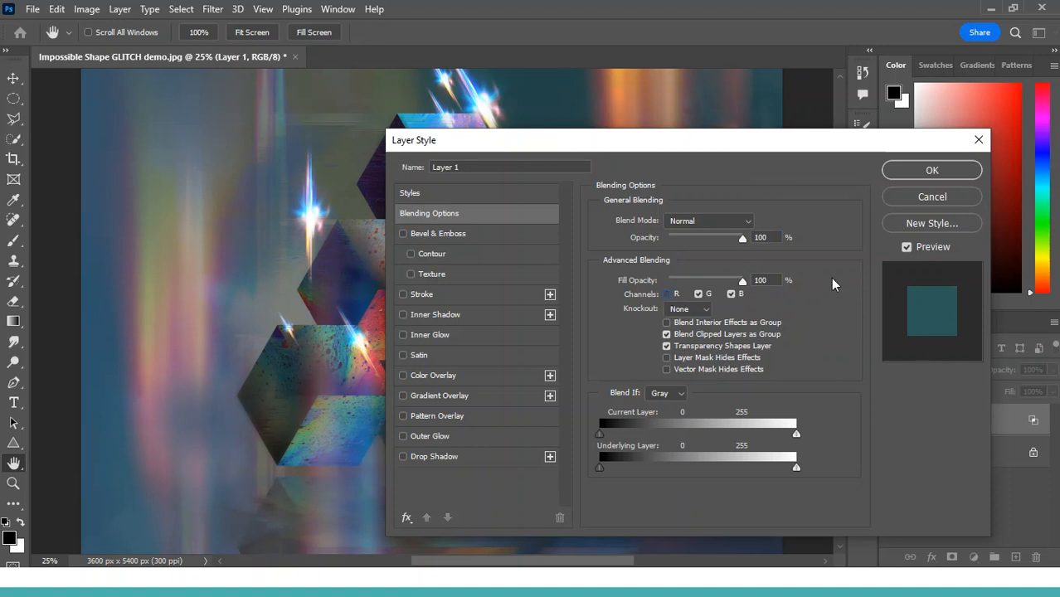
pyautogui.click(931, 171)
pyautogui.press('b')
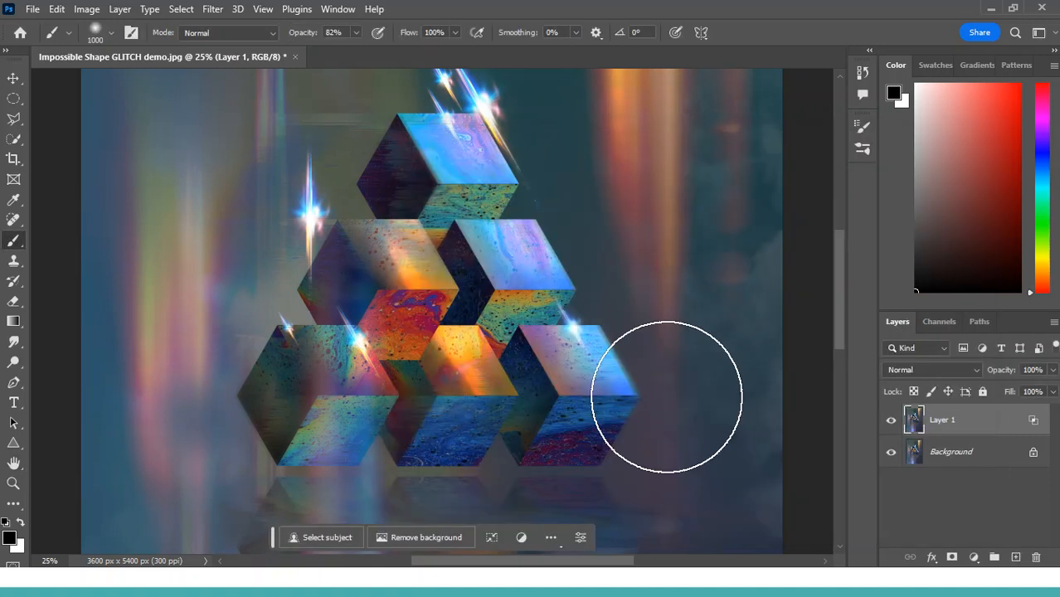
# - Scale the red-channel glitch layer up proportionally from its centre to 106.70%
pyautogui.hotkey('ctrl', '-')
pyautogui.hotkey('ctrl', '-')
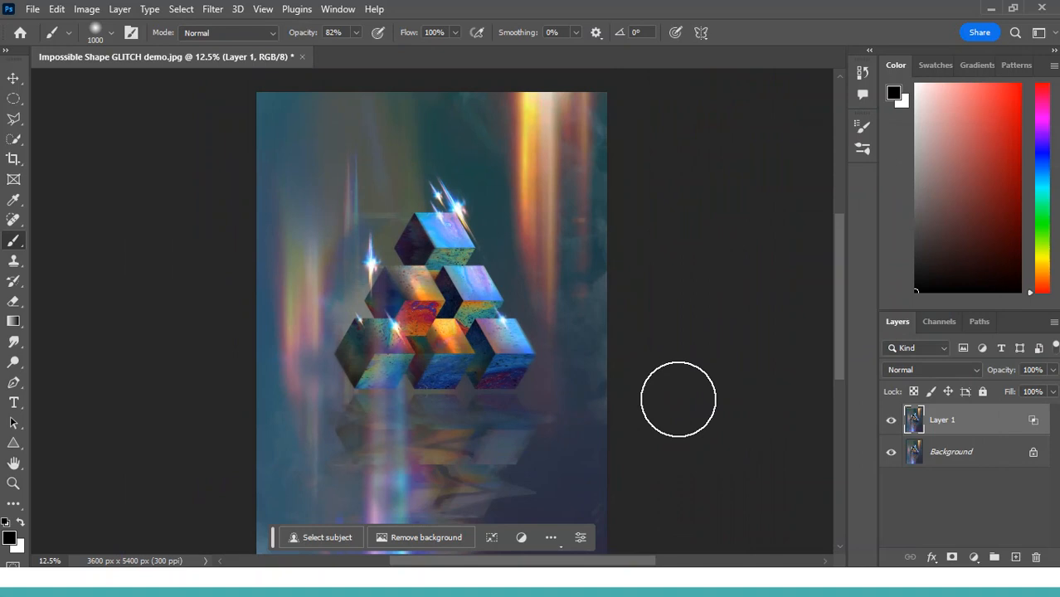
pyautogui.hotkey('ctrl', 't')
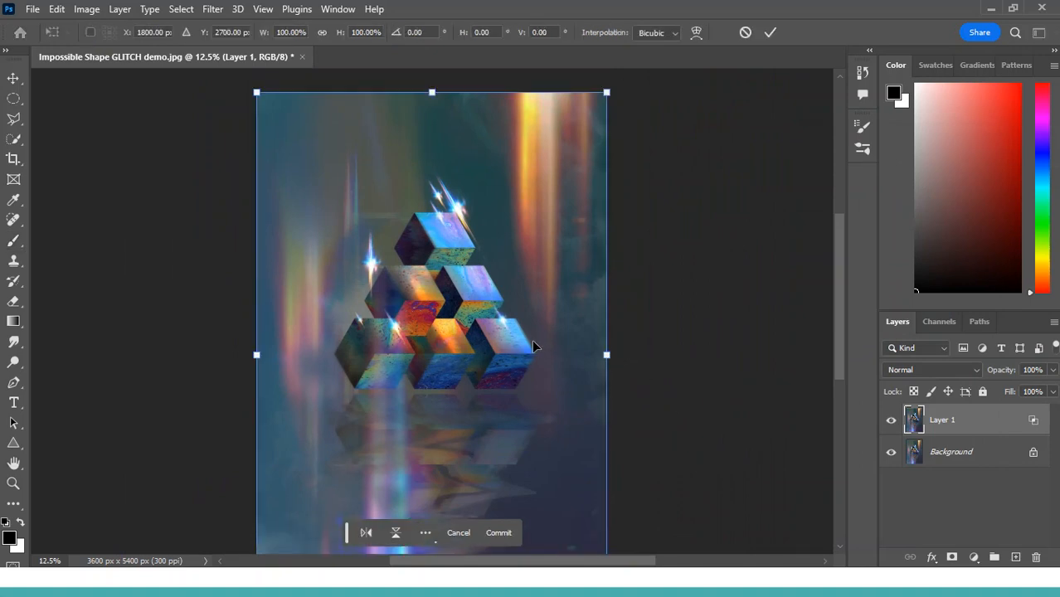
pyautogui.moveTo(569, 276)
pyautogui.mouseDown()
pyautogui.moveTo(560, 280)
pyautogui.moveTo(567, 273)
pyautogui.mouseUp()
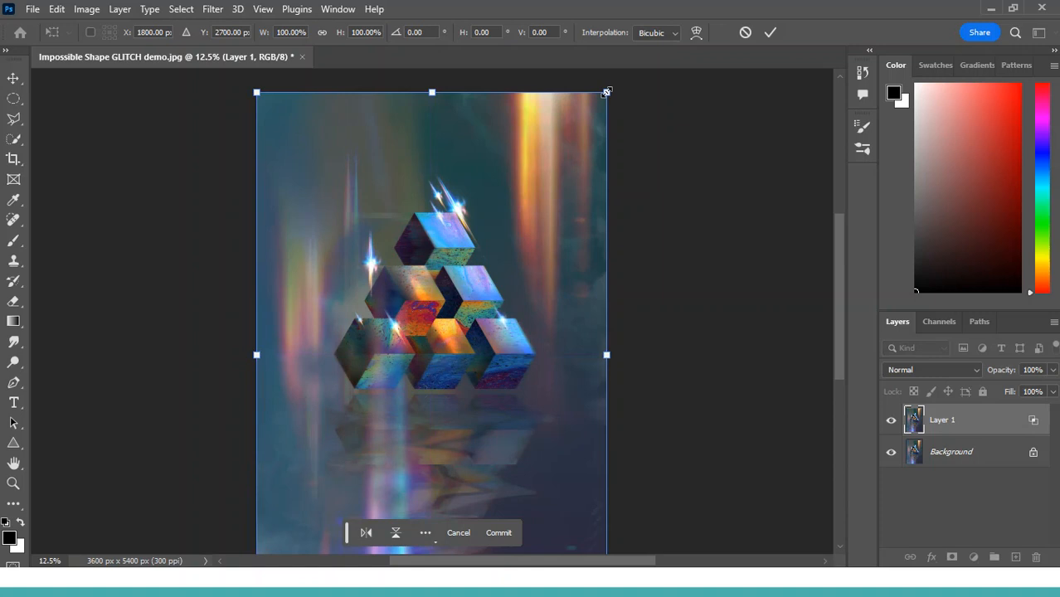
pyautogui.moveTo(607, 92); pyautogui.dragTo(618, 74)
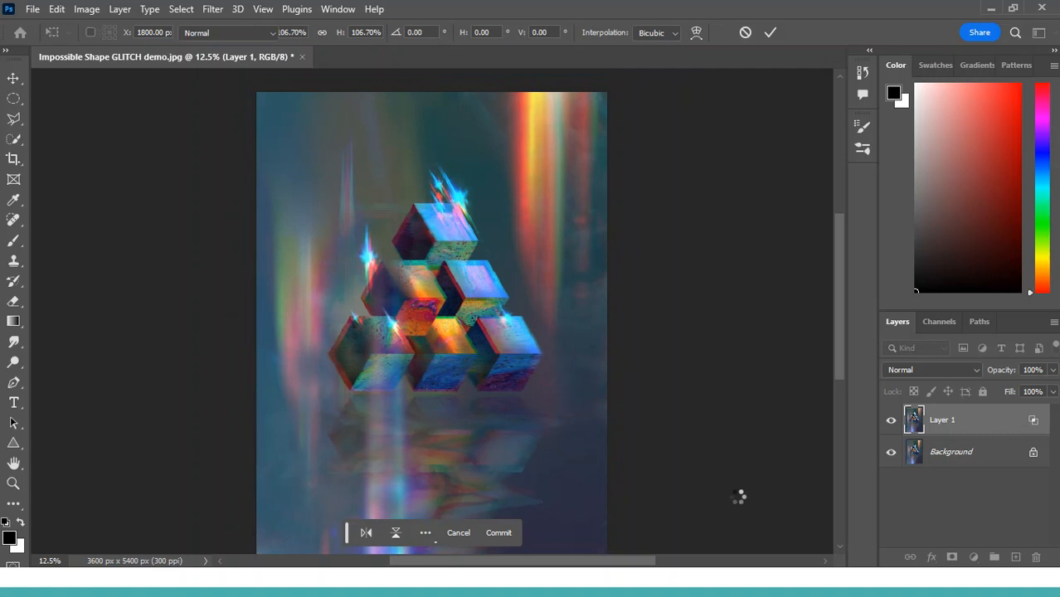
pyautogui.hotkey('ctrl', '+')
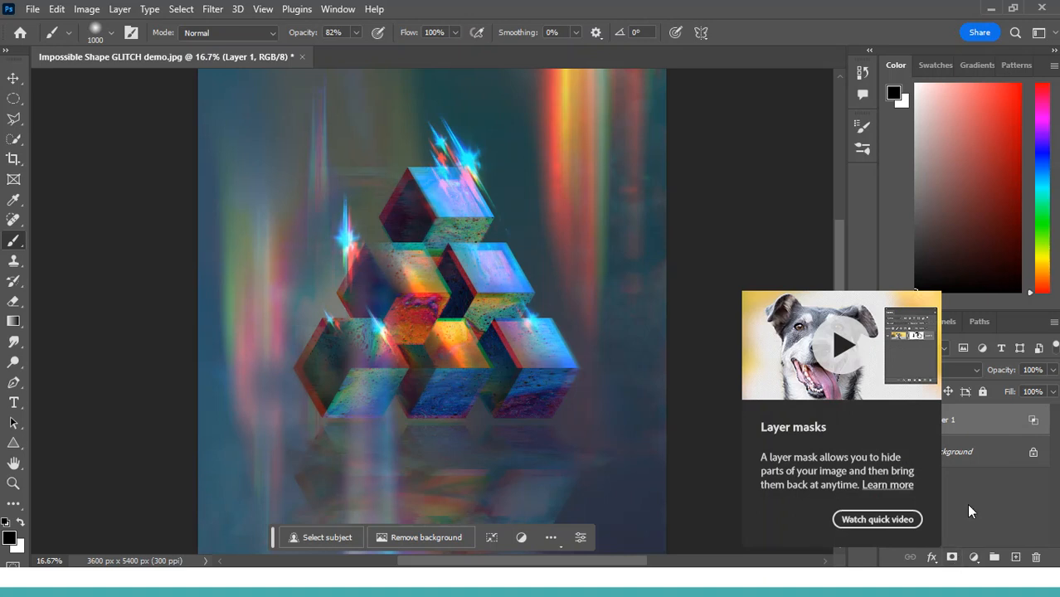
# - Add a layer mask to the enlarged copy and paint black over parts of the cubes and sparkles to hide the glitch there
pyautogui.click(951, 559)
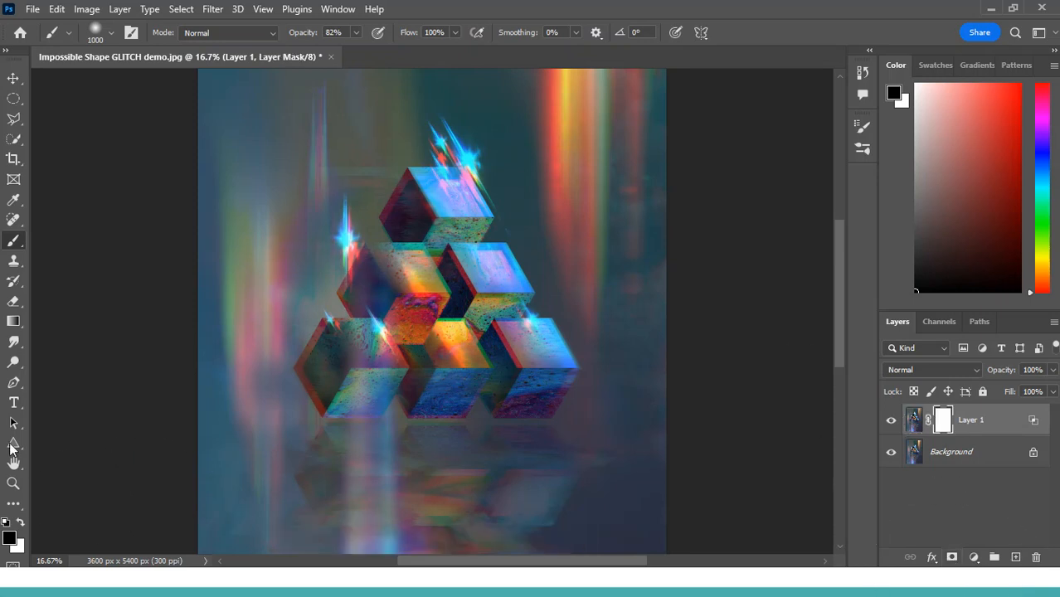
pyautogui.moveTo(450, 127)
pyautogui.mouseDown()
pyautogui.moveTo(441, 127)
pyautogui.moveTo(562, 292)
pyautogui.moveTo(599, 135)
pyautogui.moveTo(563, 80)
pyautogui.moveTo(400, 427)
pyautogui.moveTo(303, 410)
pyautogui.mouseUp()
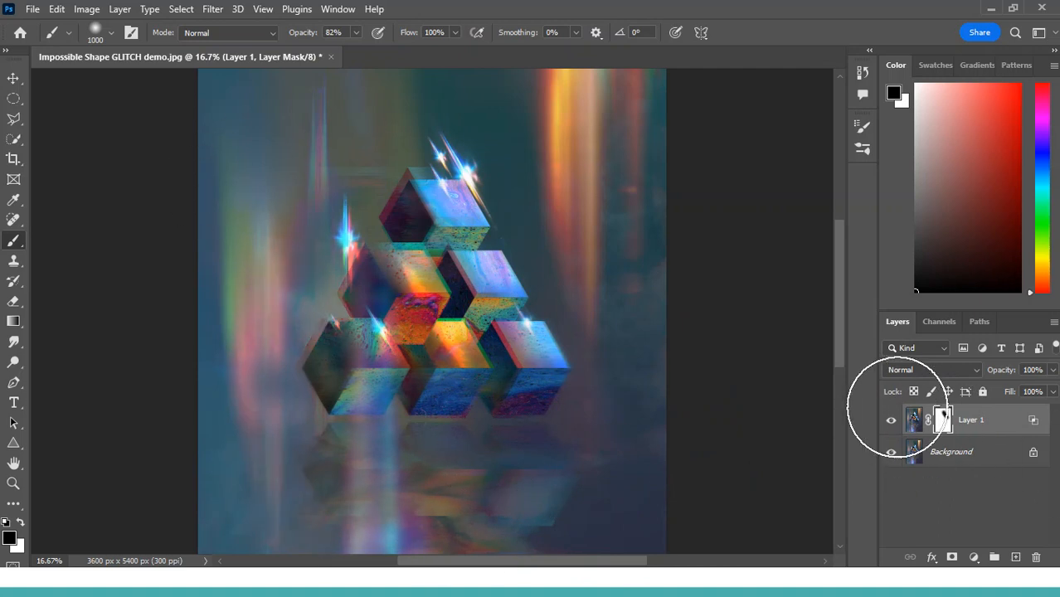
pyautogui.scroll(-2, 904, 425)
pyautogui.click(352, 184)
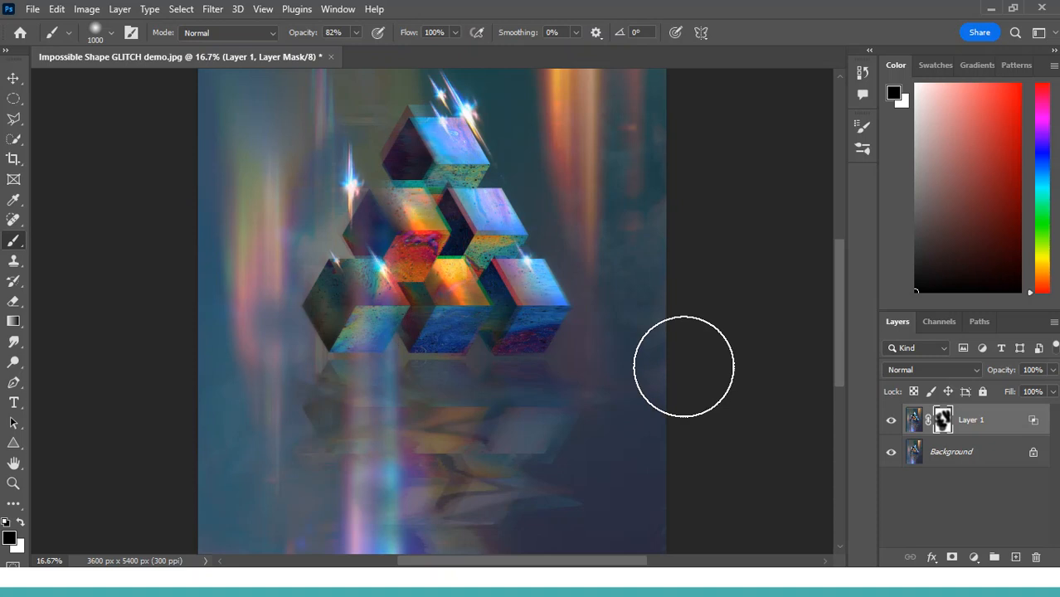
# - Compare the image with the masked red-channel glitch layer hidden and shown, and delete that layer
pyautogui.click(892, 420)
pyautogui.click(892, 420)
pyautogui.click(892, 421)
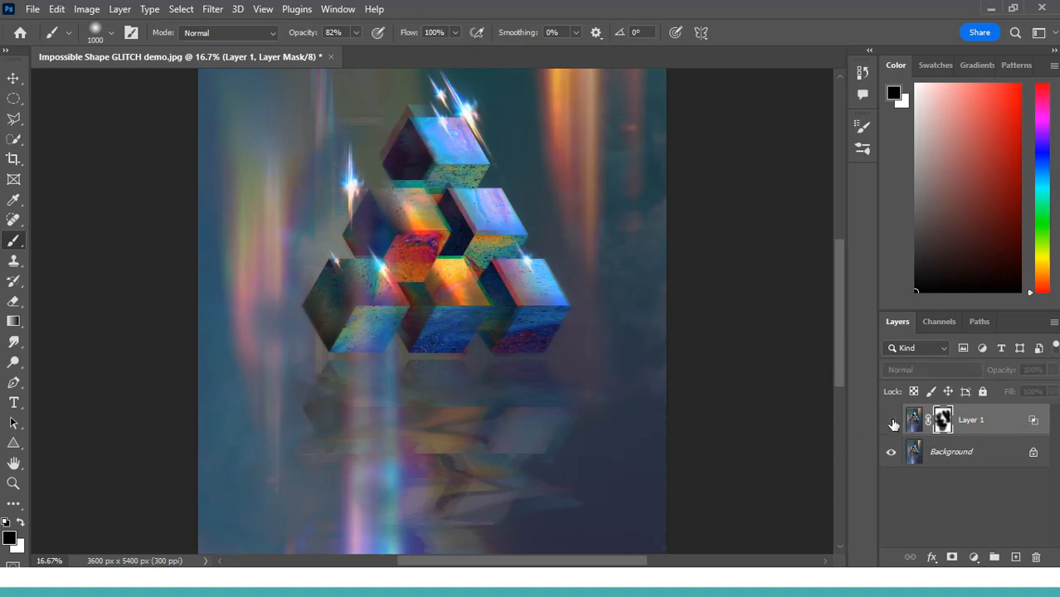
pyautogui.click(892, 422)
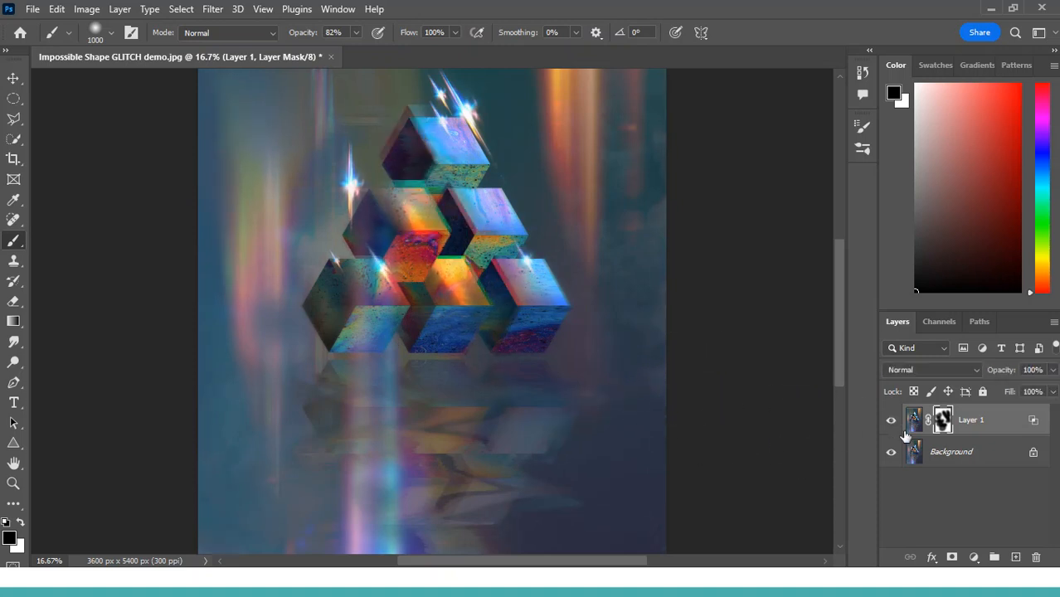
pyautogui.moveTo(991, 419); pyautogui.dragTo(1037, 558)
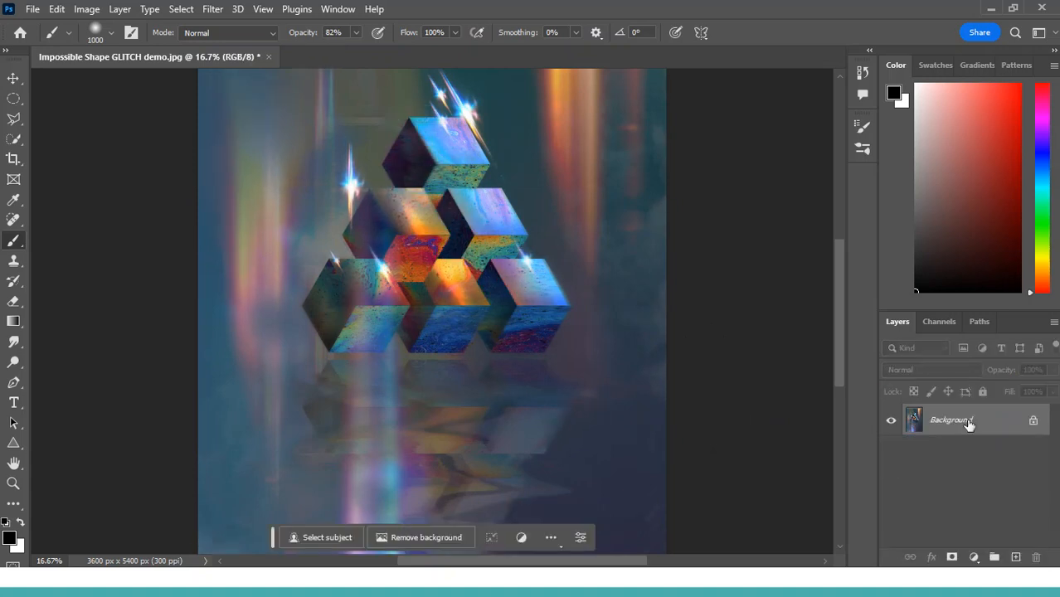
# - Duplicate the background layer and exclude the blue channel from the copy's advanced blending
pyautogui.hotkey('ctrl', 'j')
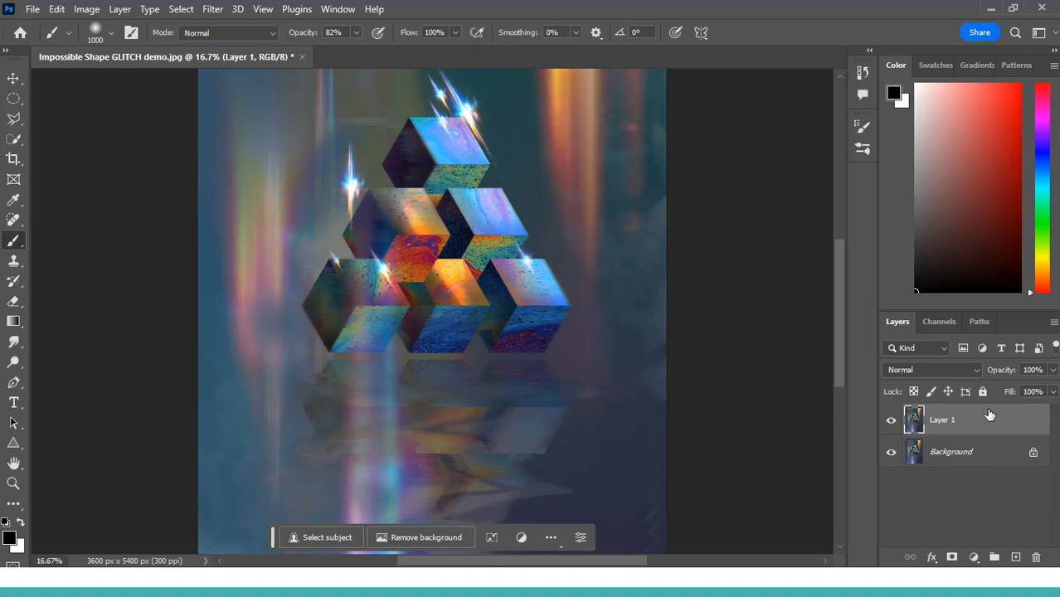
pyautogui.doubleClick(1010, 430)
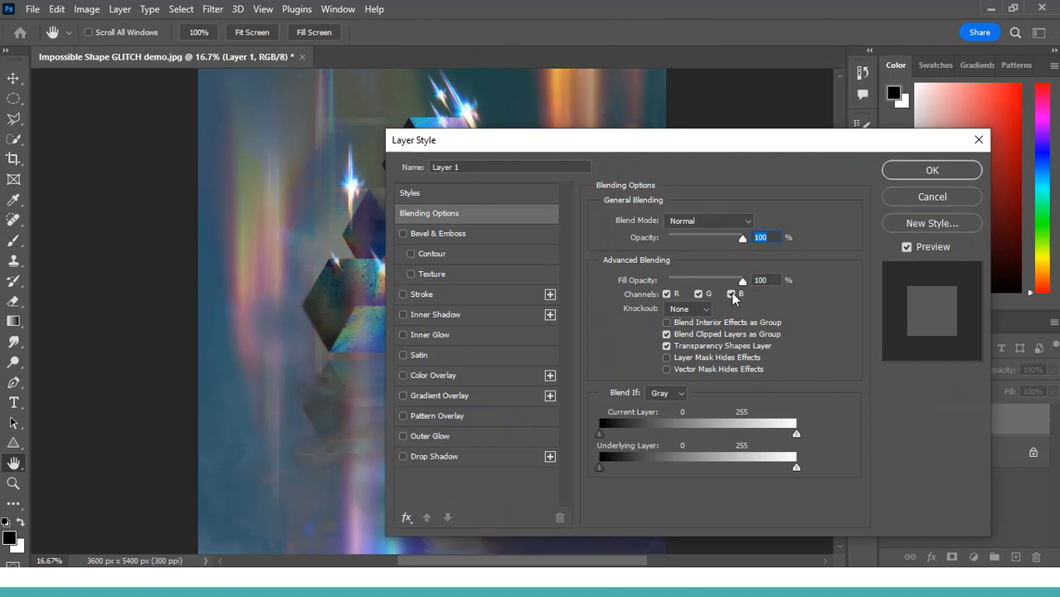
pyautogui.click(731, 294)
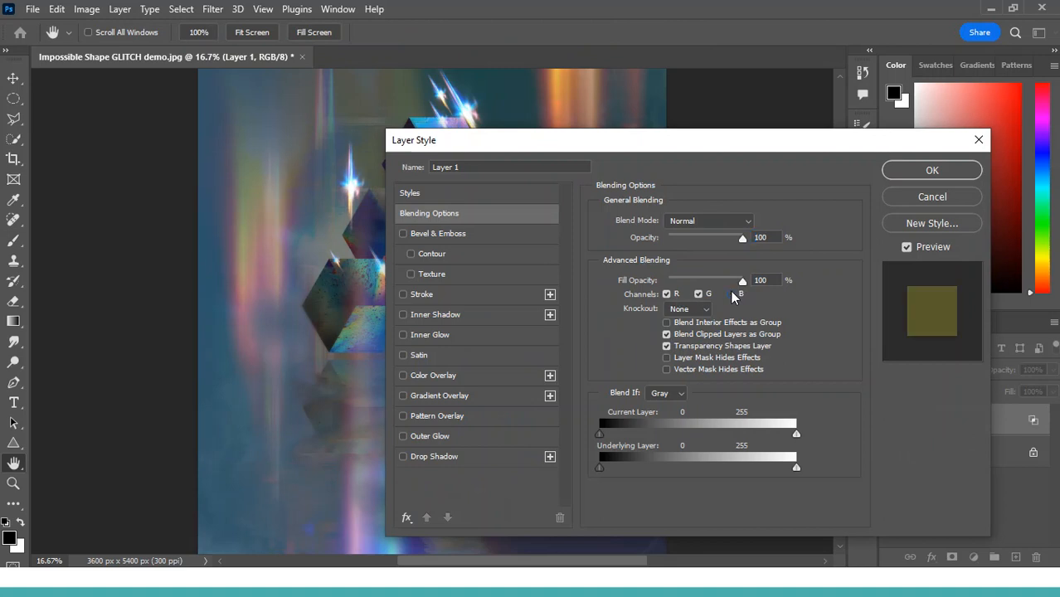
pyautogui.click(917, 172)
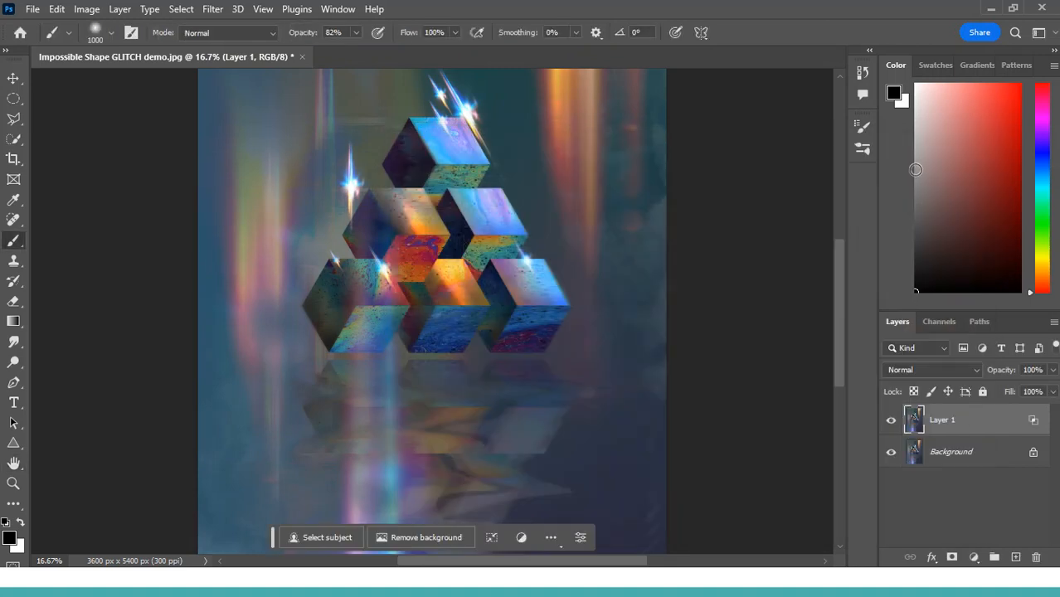
# - Shift the blue-channel glitch layer horizontally to the right to X 1864 px with Free Transform
pyautogui.hotkey('ctrl', '-')
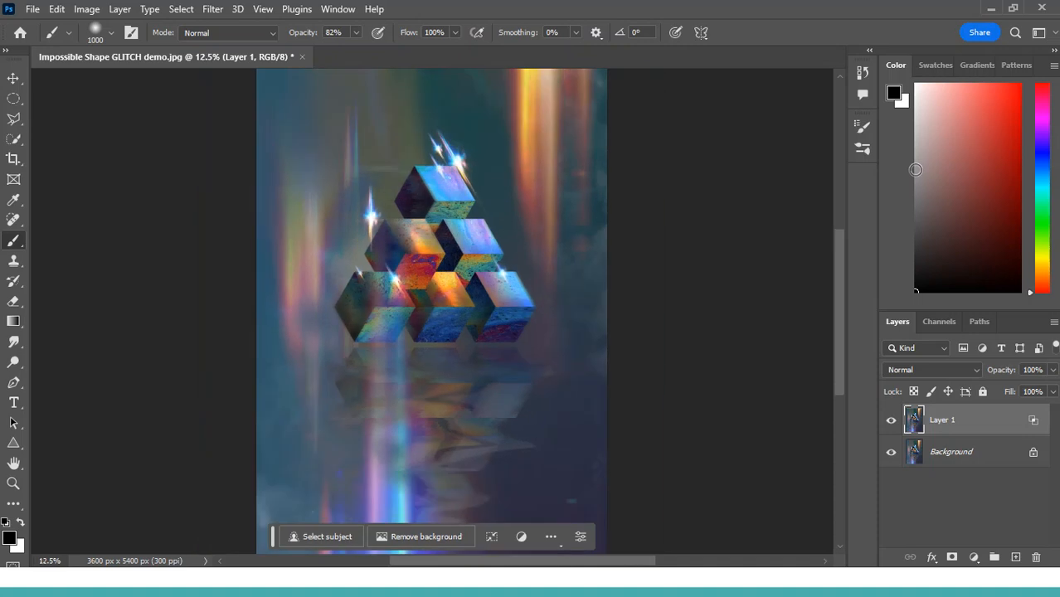
pyautogui.hotkey('ctrl', 't')
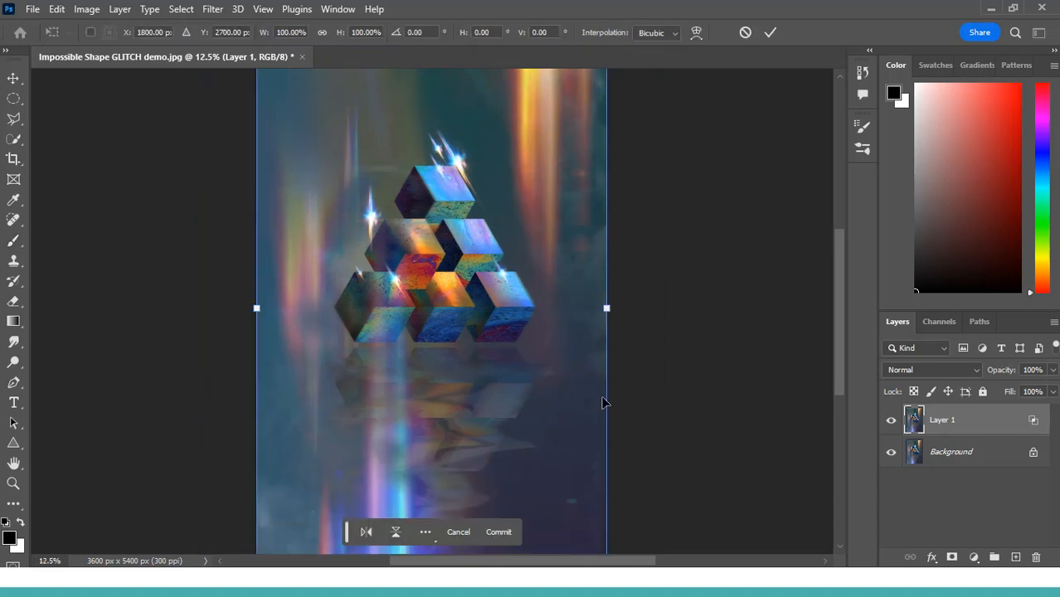
pyautogui.moveTo(542, 328); pyautogui.dragTo(551, 328)
pyautogui.hotkey('ctrl', '-')
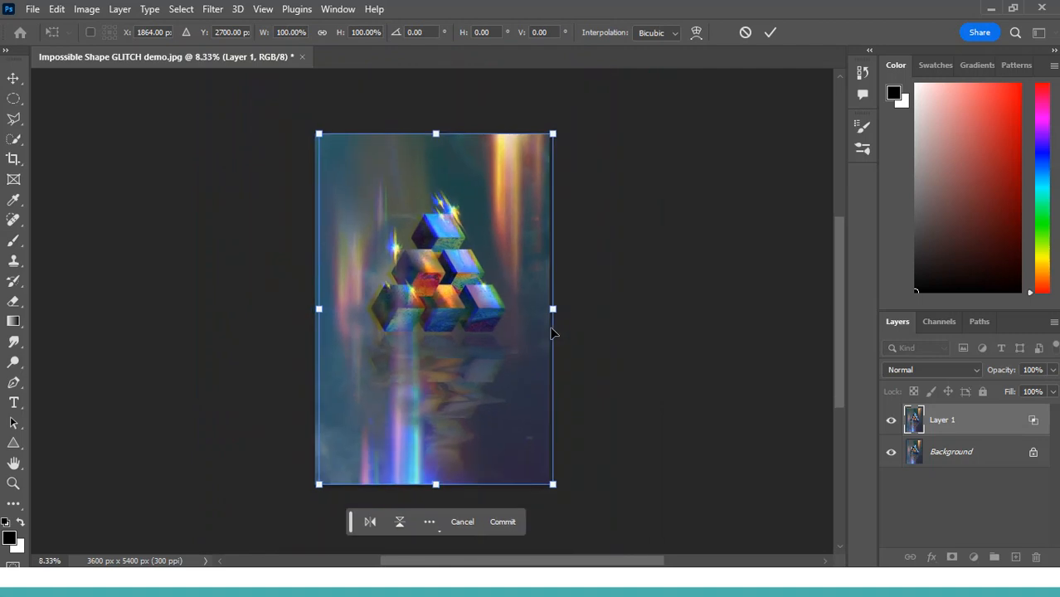
pyautogui.press('Return')
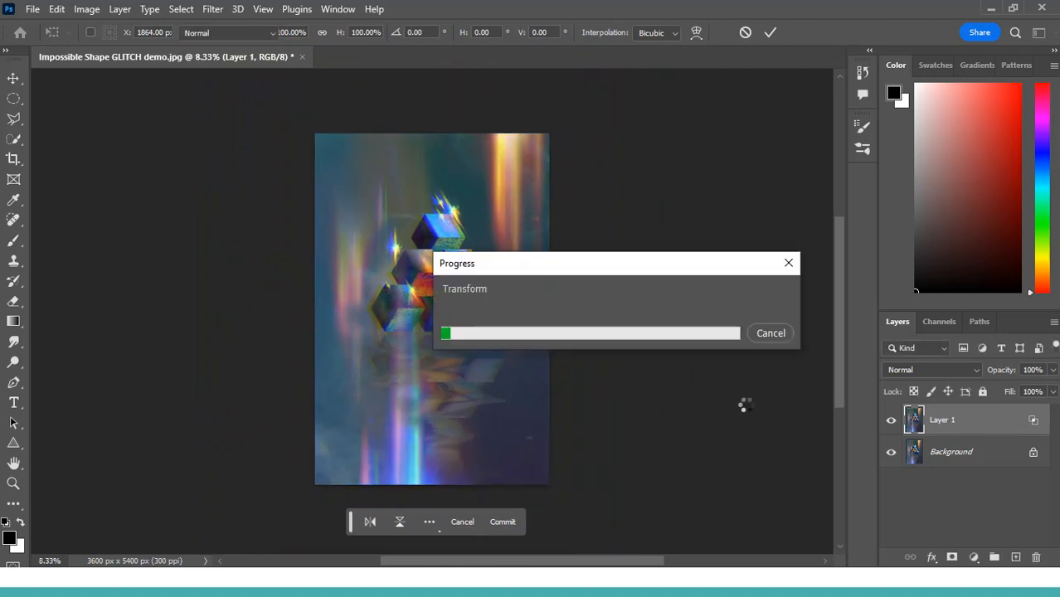
pyautogui.hotkey('ctrl', '+')
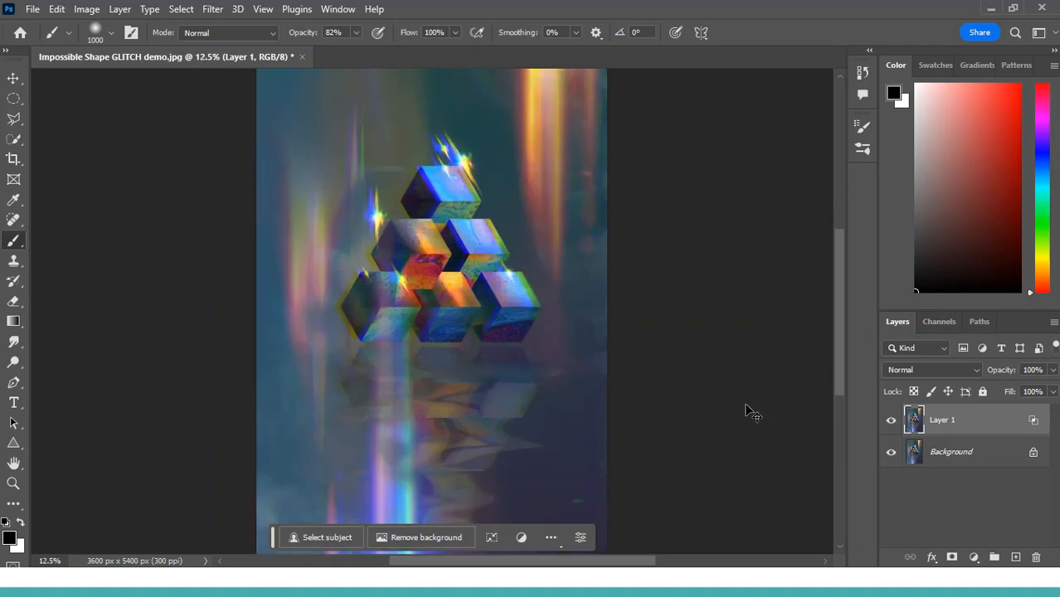
pyautogui.hotkey('ctrl', '+')
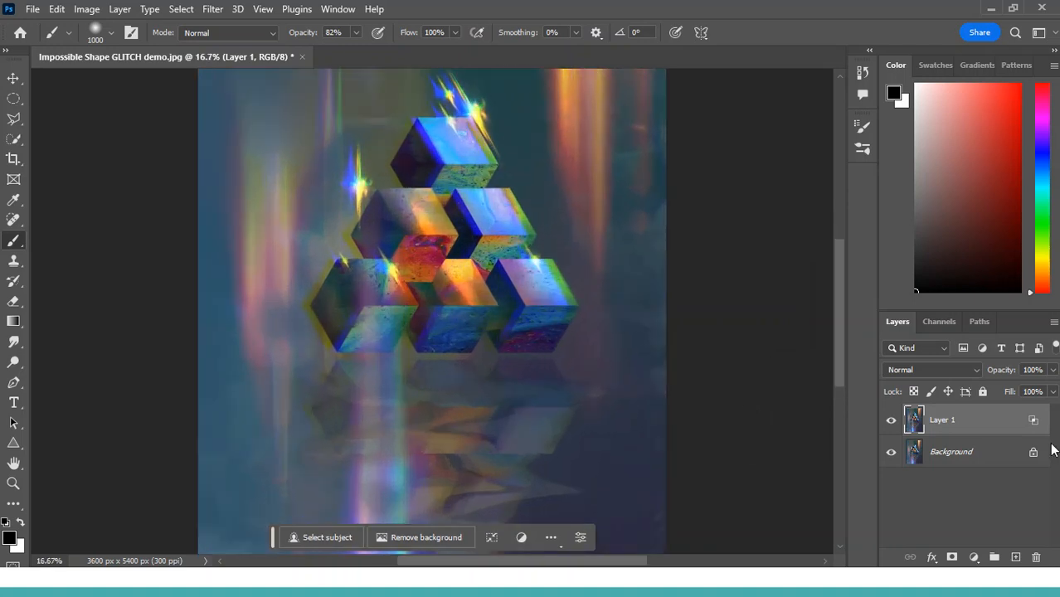
# - Add a layer mask to the shifted copy and paint black over the cubes with the soft round 1000 px brush to reduce the glitch
pyautogui.click(952, 558)
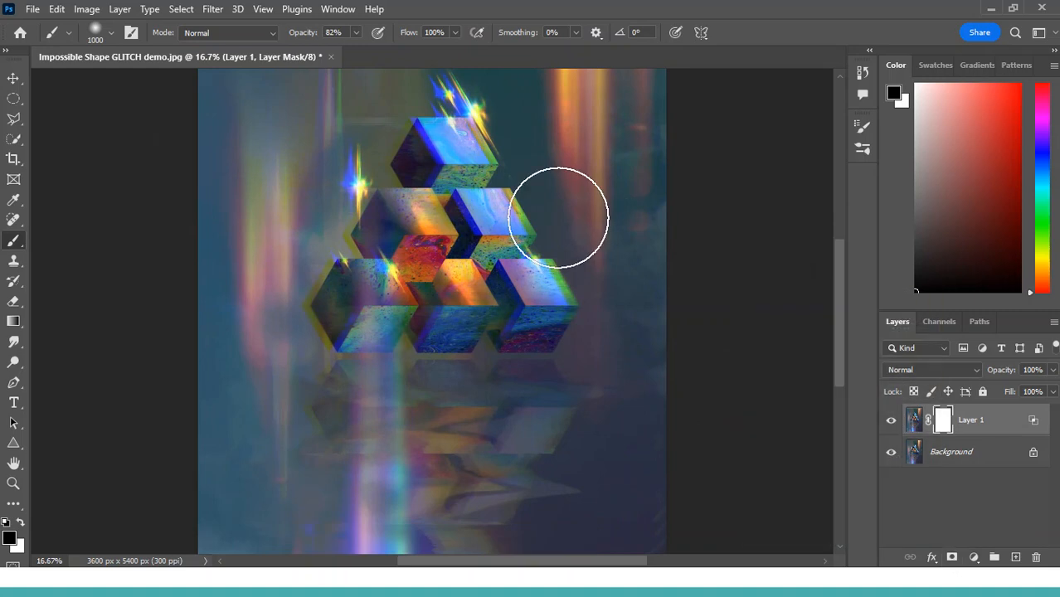
pyautogui.click(110, 33)
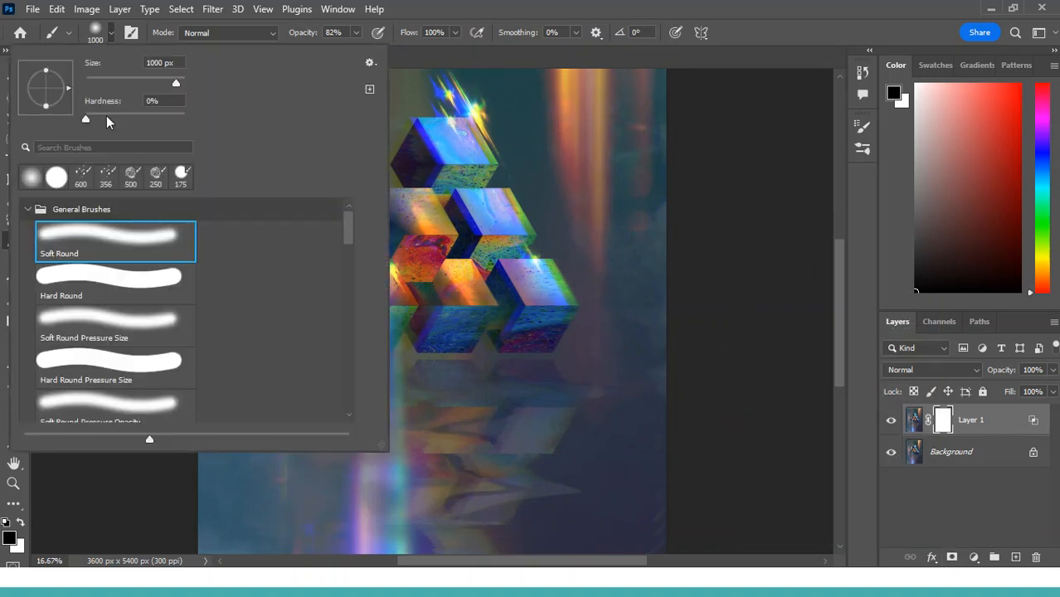
pyautogui.click(97, 33)
pyautogui.moveTo(448, 146)
pyautogui.mouseDown()
pyautogui.moveTo(498, 187)
pyautogui.moveTo(422, 280)
pyautogui.moveTo(371, 393)
pyautogui.moveTo(398, 393)
pyautogui.moveTo(402, 476)
pyautogui.moveTo(566, 435)
pyautogui.moveTo(545, 405)
pyautogui.mouseUp()
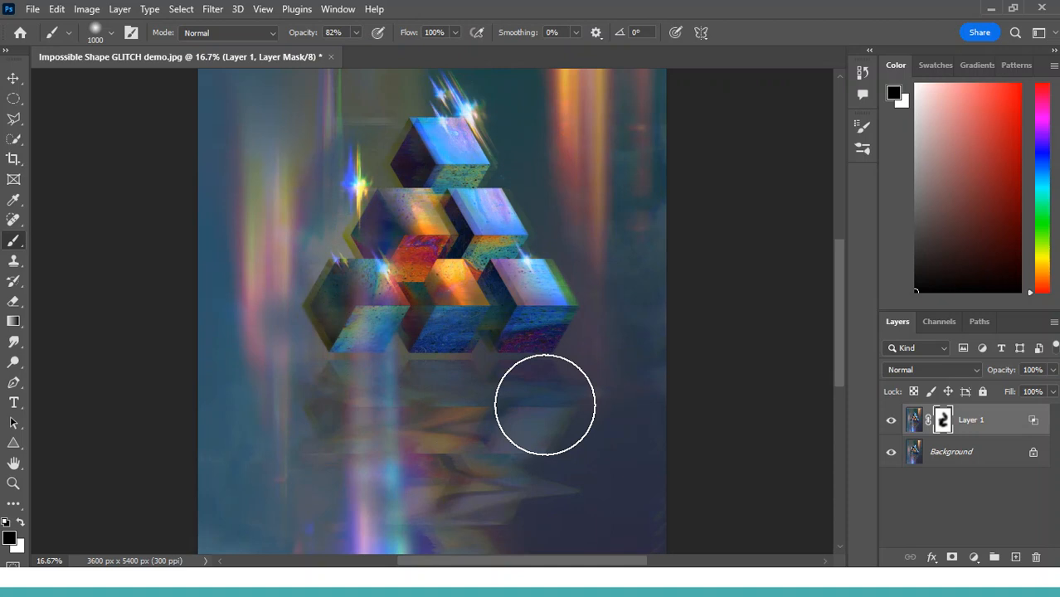
# - Stamp all visible content into a new merged layer above the glitch layer, and delete that merged layer
pyautogui.hotkey('ctrl', '2')
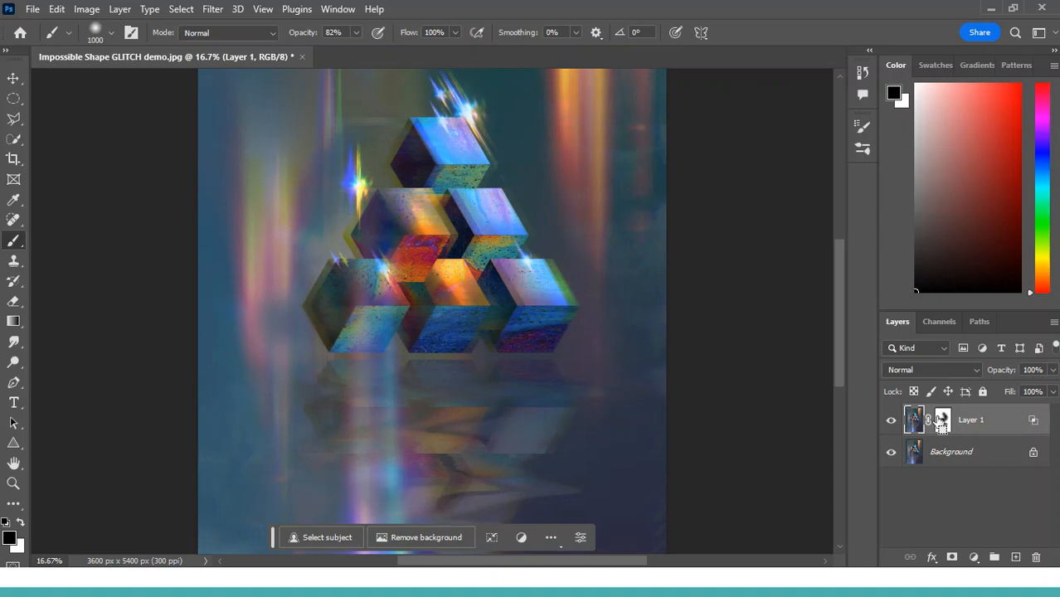
pyautogui.hotkey('ctrl', 'shift', 'alt', 'n')
pyautogui.hotkey('ctrl', 'shift', 'alt', 'e')
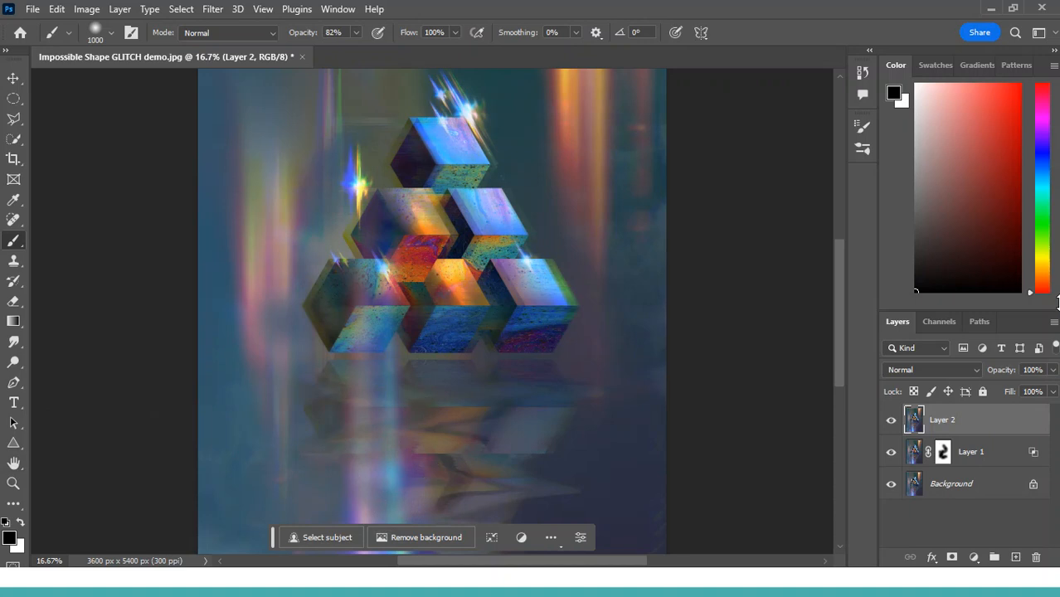
pyautogui.moveTo(971, 421); pyautogui.dragTo(1033, 560)
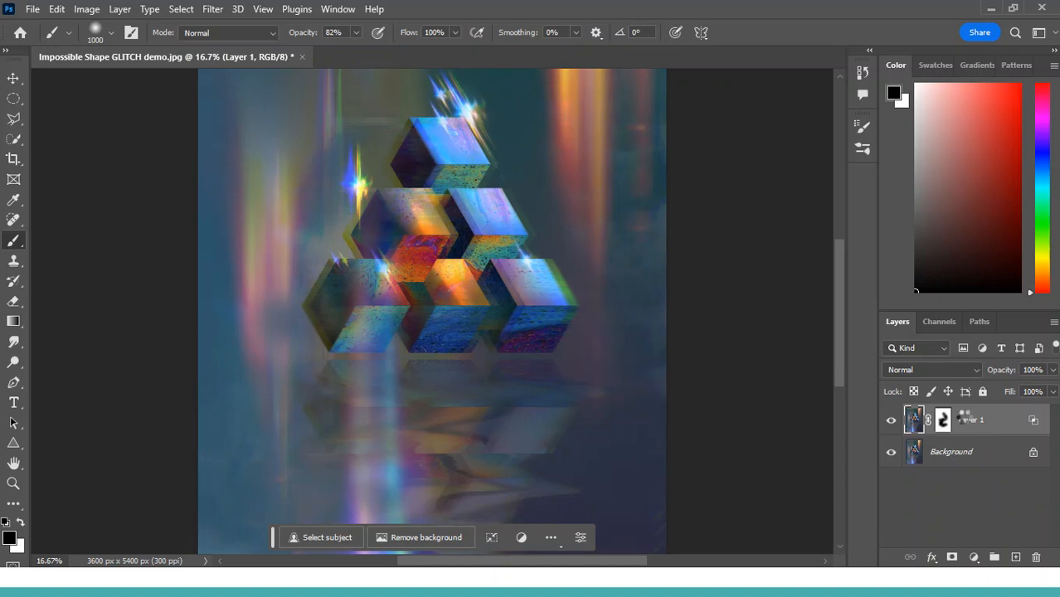
# - Stamp all visible content into a new layer and apply the Wind filter, method Wind from the right, to a duplicate of it
pyautogui.hotkey('ctrl', 'shift', 'alt', 'e')
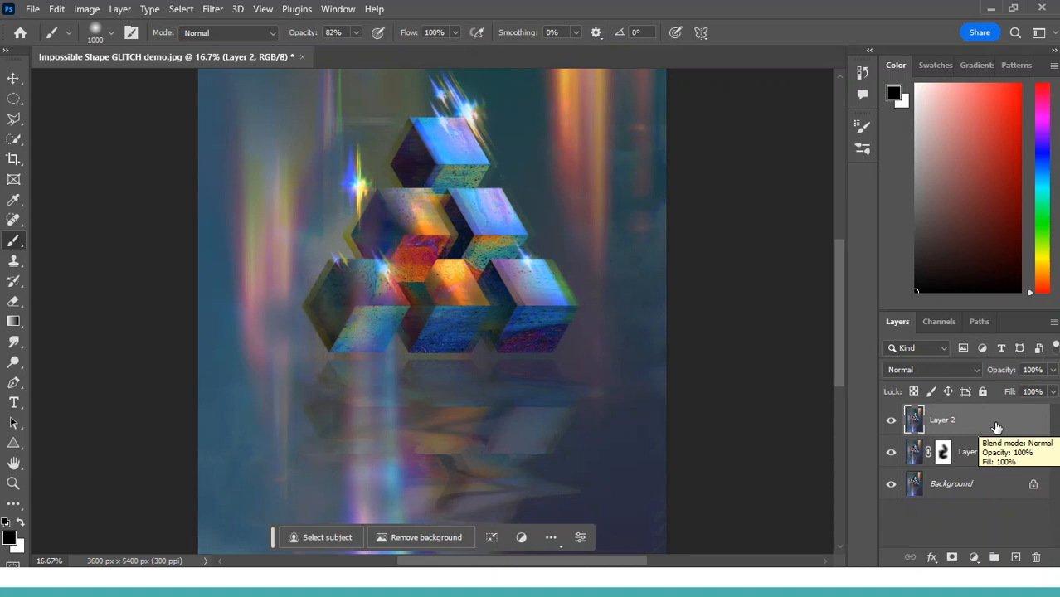
pyautogui.hotkey('ctrl', 'j')
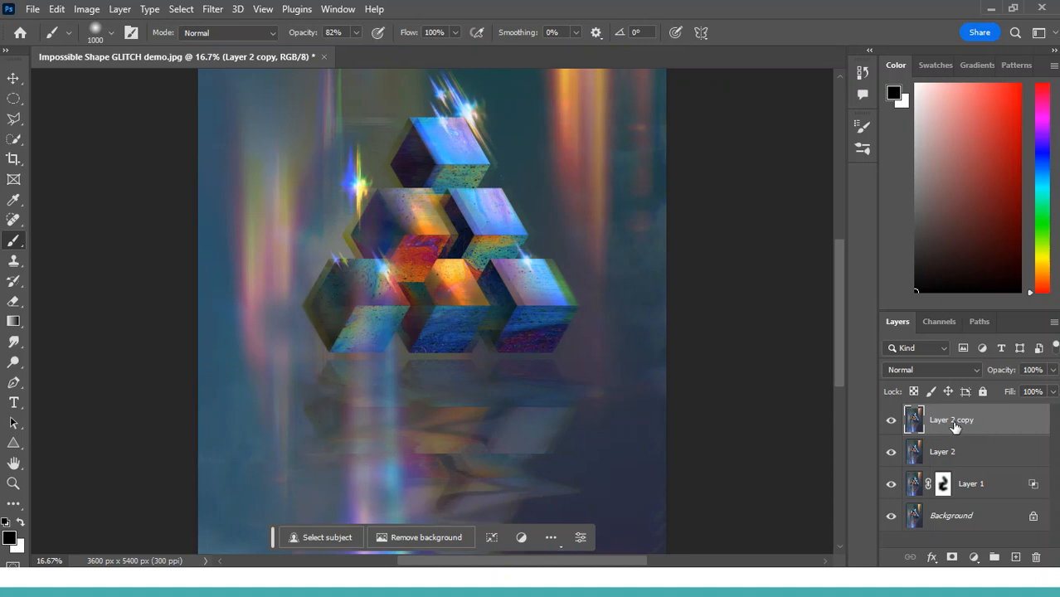
pyautogui.click(219, 10)
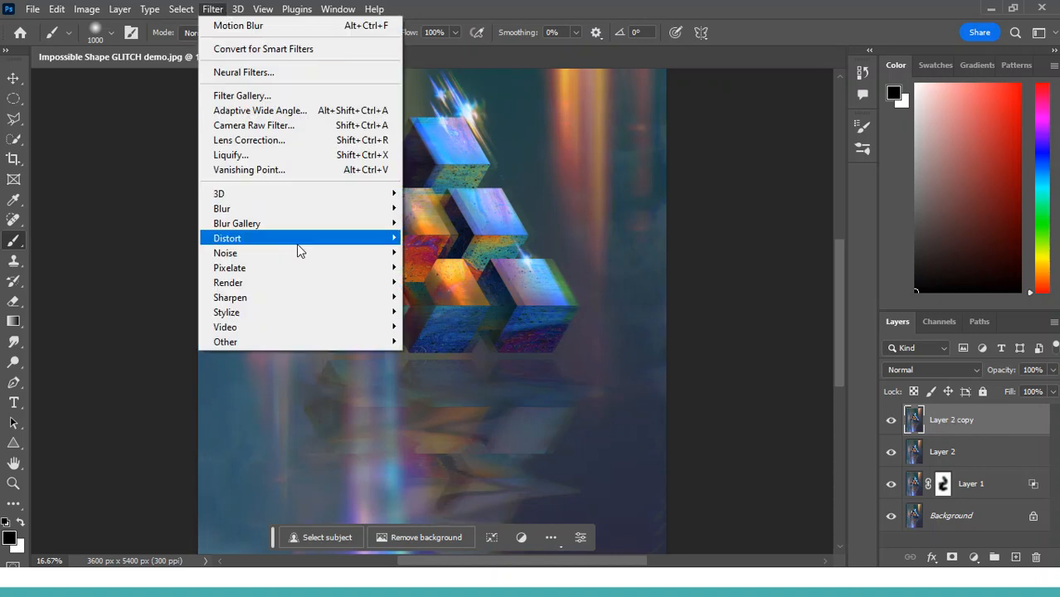
pyautogui.moveTo(298, 243)
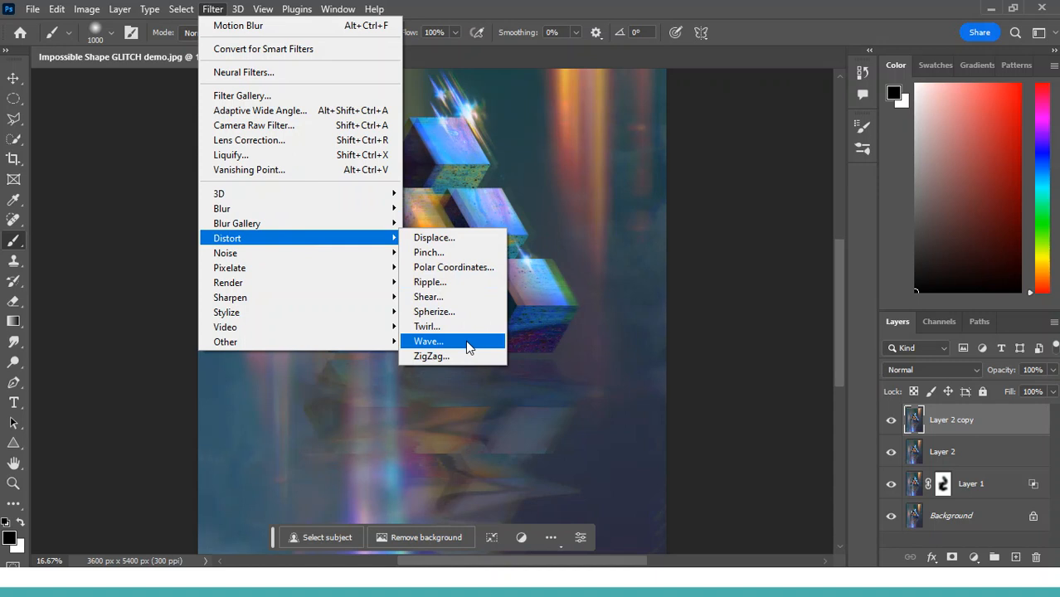
pyautogui.moveTo(338, 312)
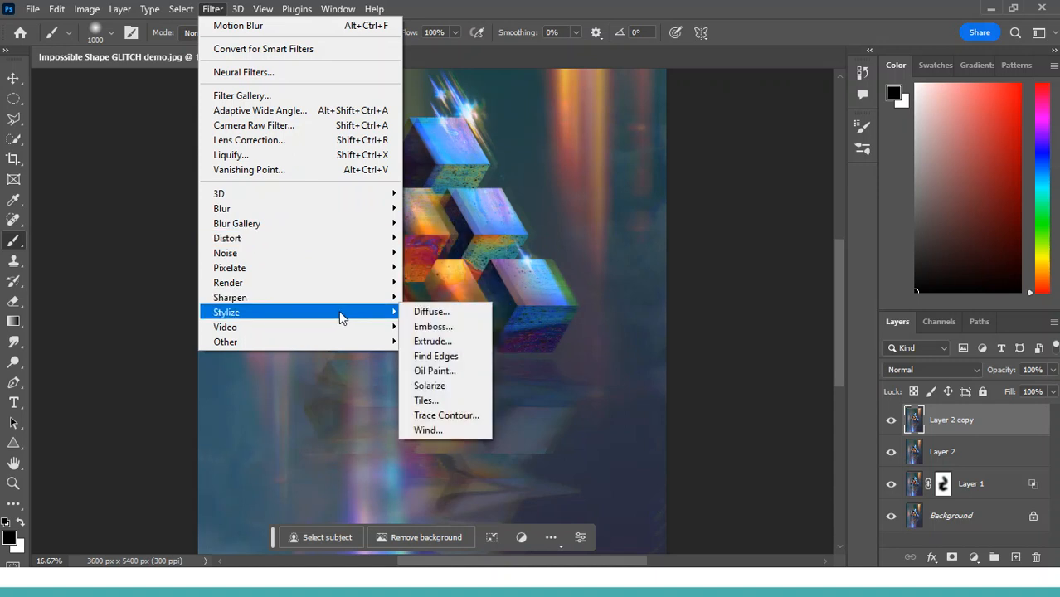
pyautogui.click(434, 433)
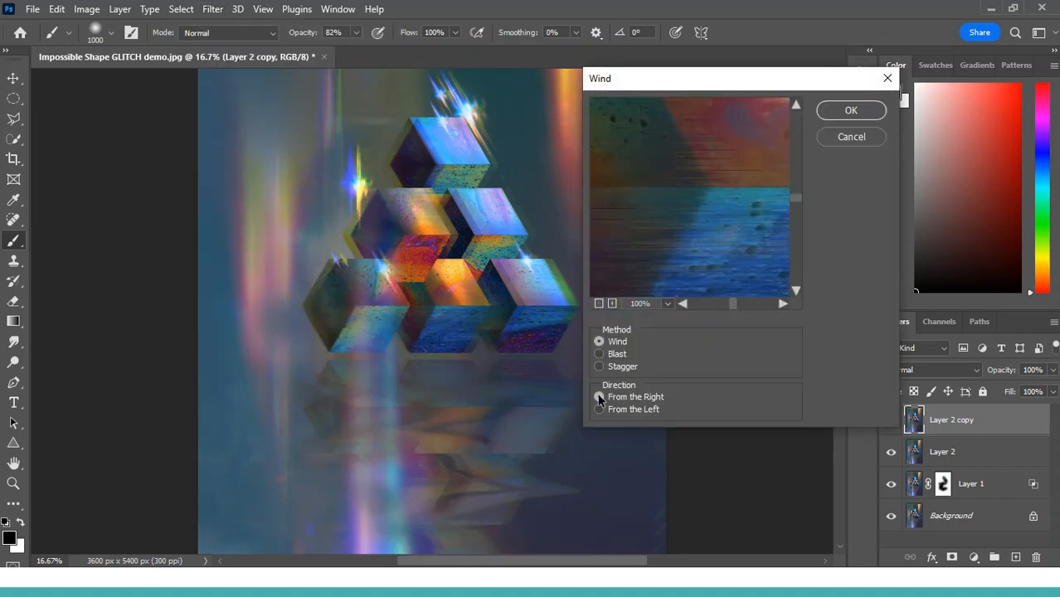
pyautogui.click(852, 111)
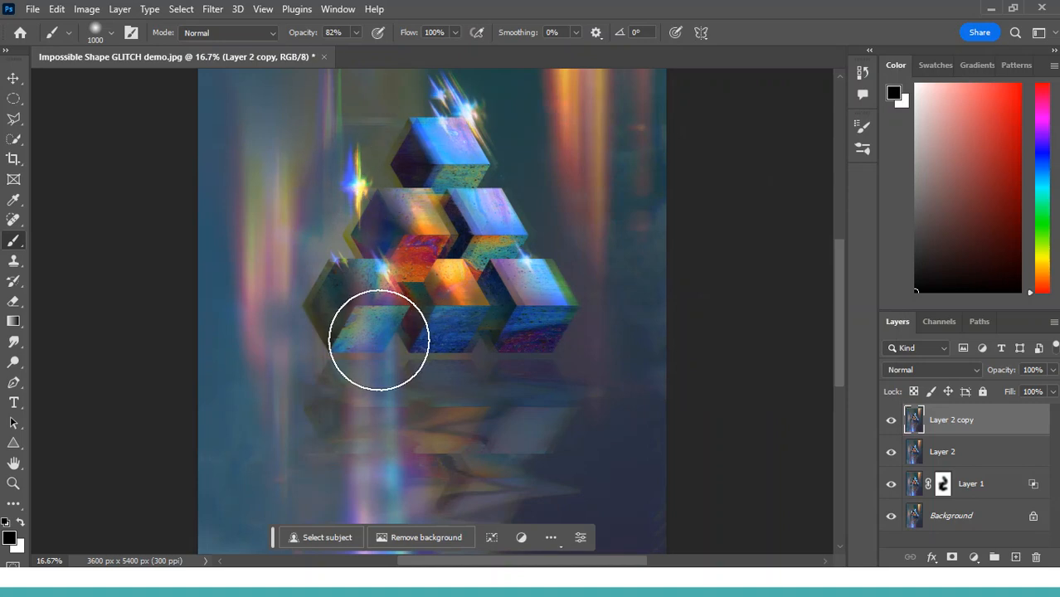
# - Apply the Wind filter three more times to Layer 2 copy to strengthen the horizontal streaks
pyautogui.click(216, 10)
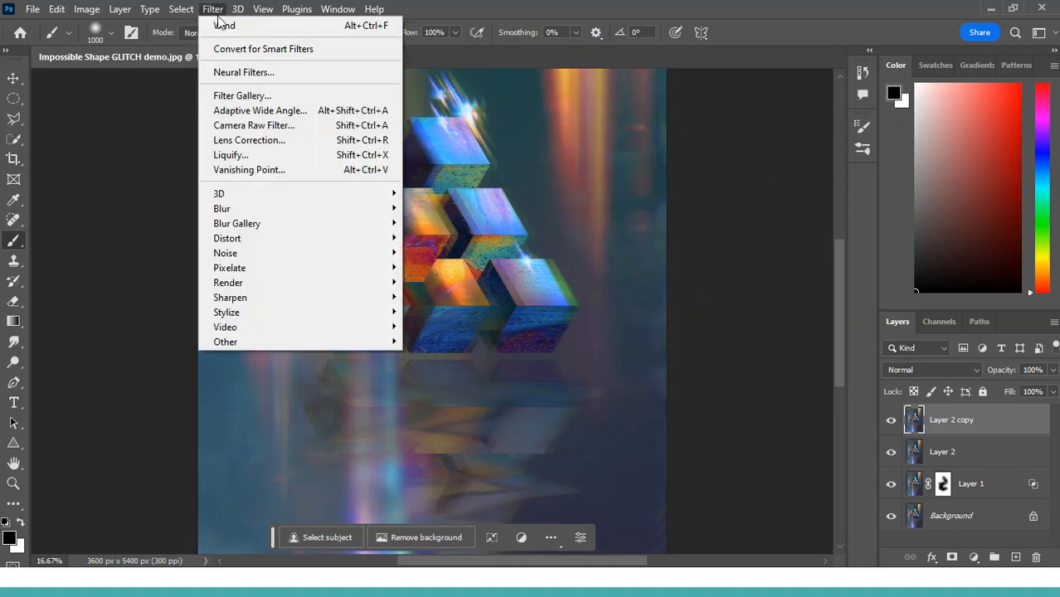
pyautogui.moveTo(282, 313)
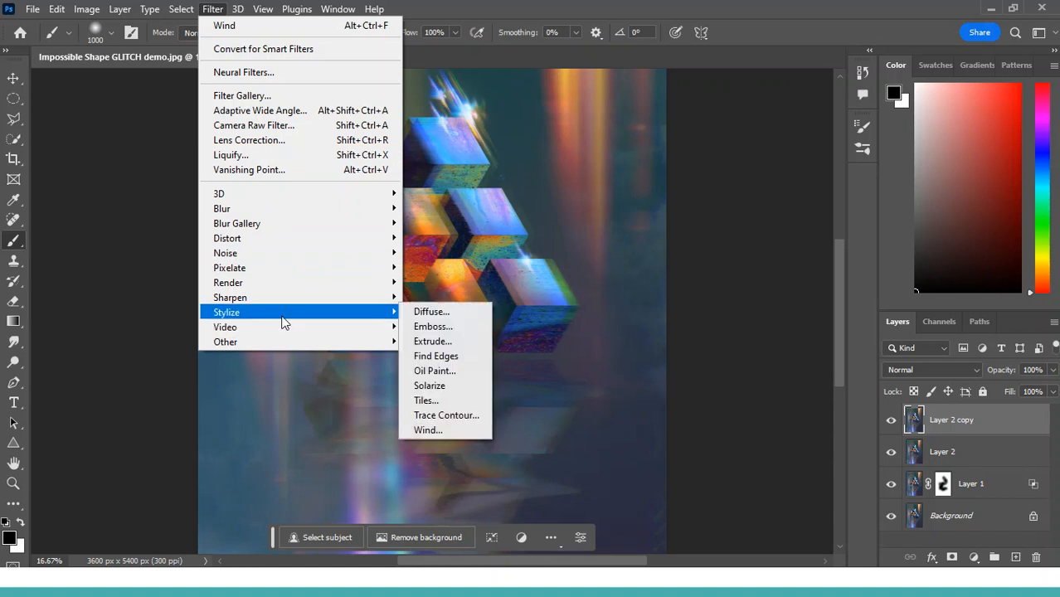
pyautogui.click(455, 430)
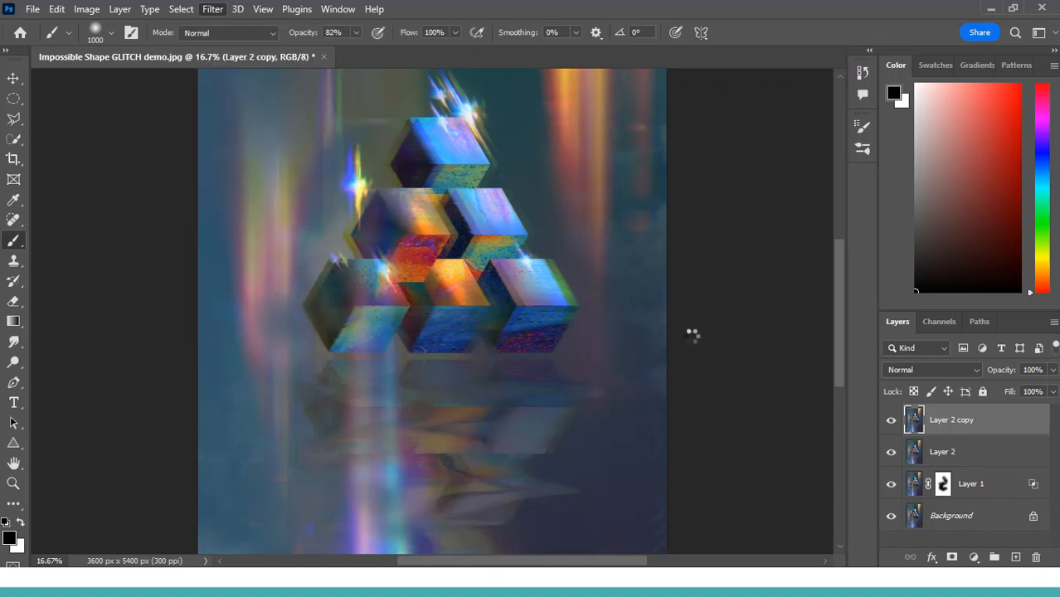
pyautogui.click(838, 111)
pyautogui.click(214, 10)
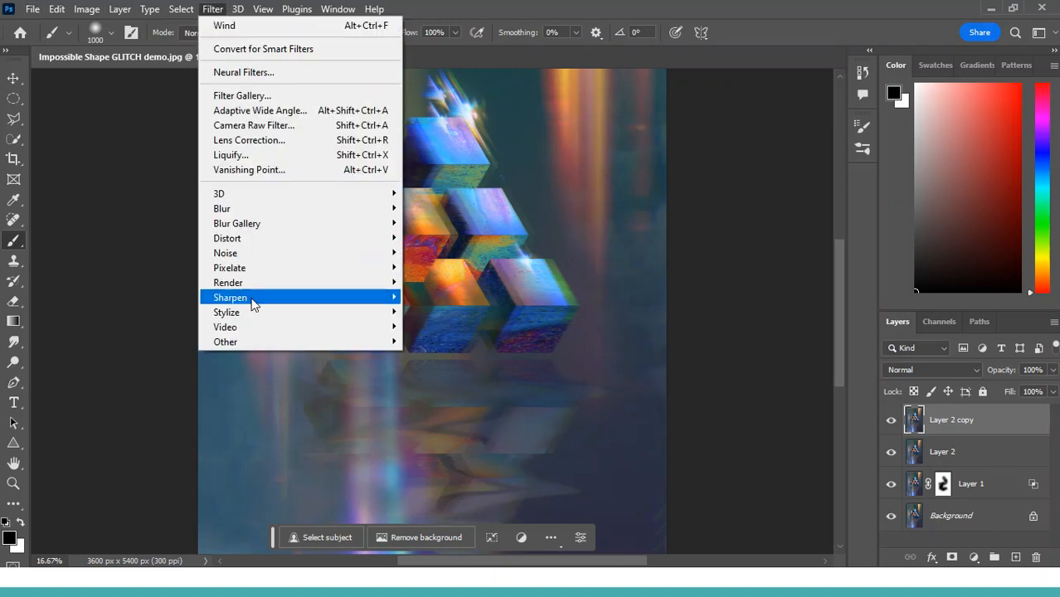
pyautogui.click(252, 30)
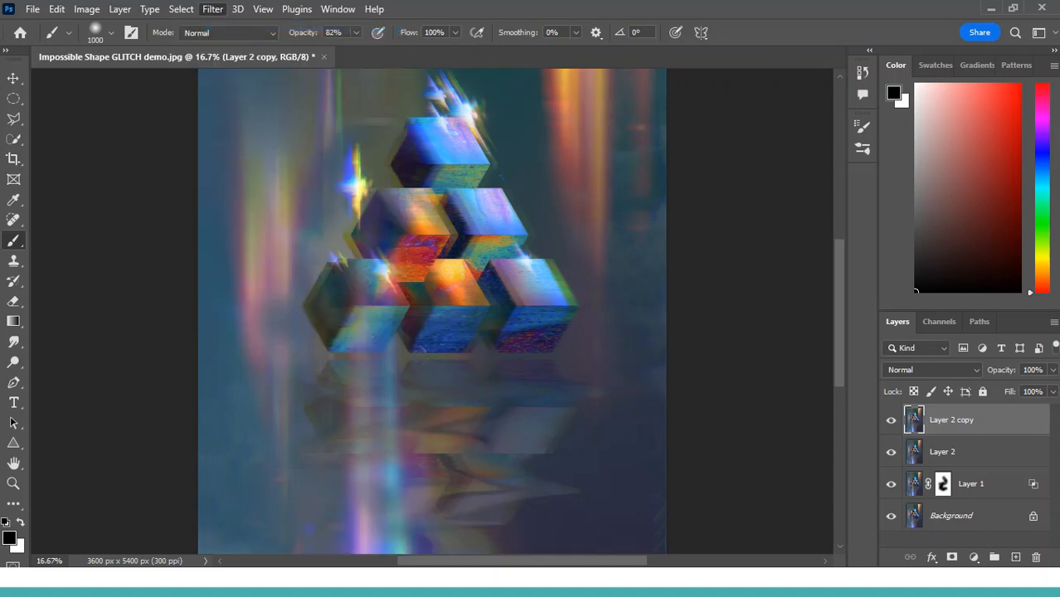
pyautogui.click(226, 8)
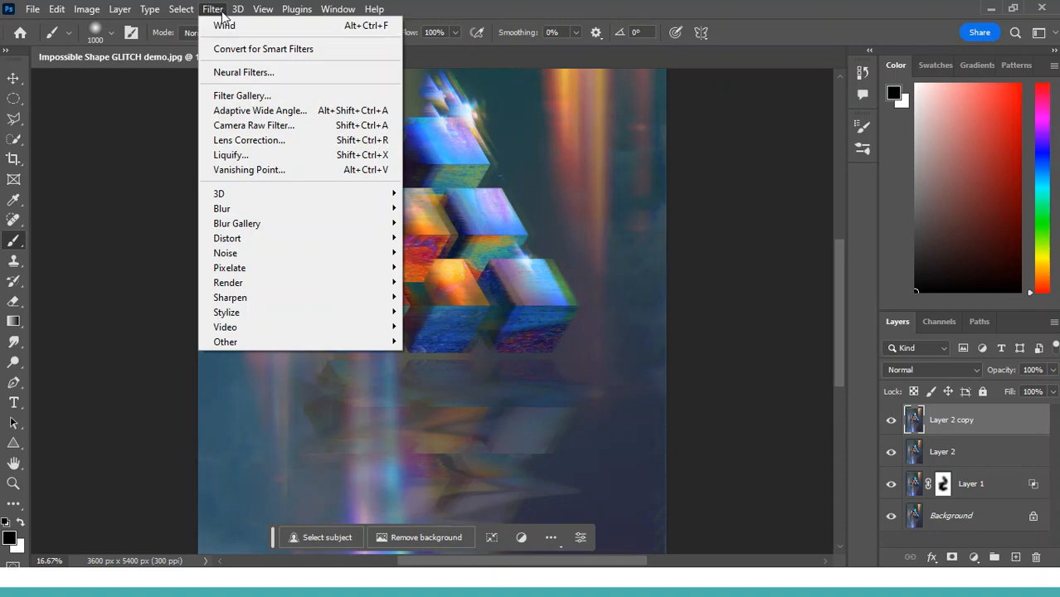
pyautogui.click(214, 25)
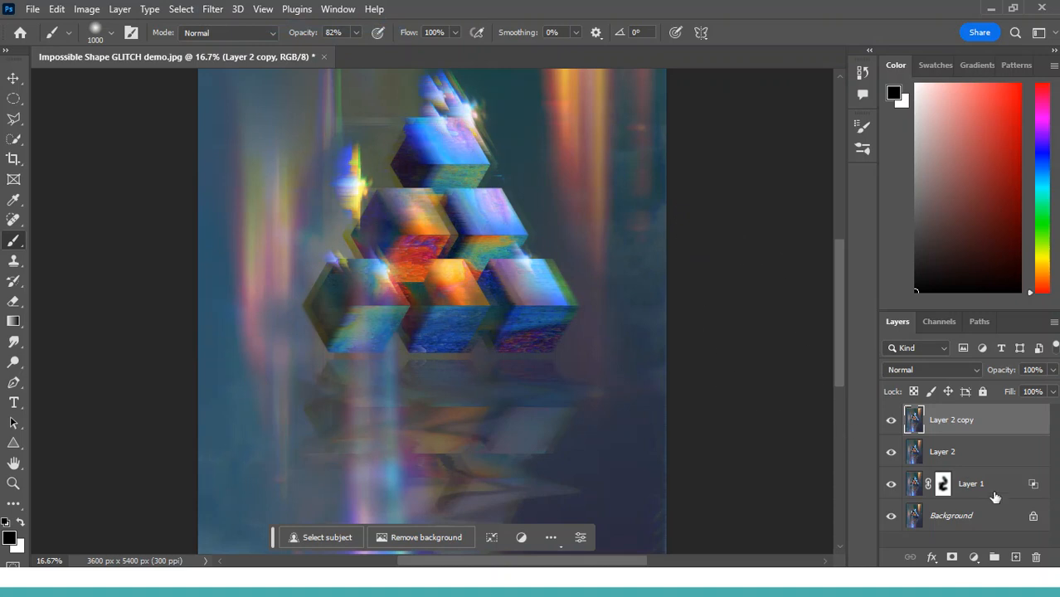
# - Add a layer mask to the wind-streaked copy and paint black over the cubes and the sparkles above them
pyautogui.click(952, 557)
pyautogui.moveTo(506, 144)
pyautogui.mouseDown()
pyautogui.moveTo(469, 208)
pyautogui.moveTo(481, 157)
pyautogui.moveTo(439, 257)
pyautogui.moveTo(414, 166)
pyautogui.mouseUp()
pyautogui.moveTo(480, 286); pyautogui.dragTo(524, 325)
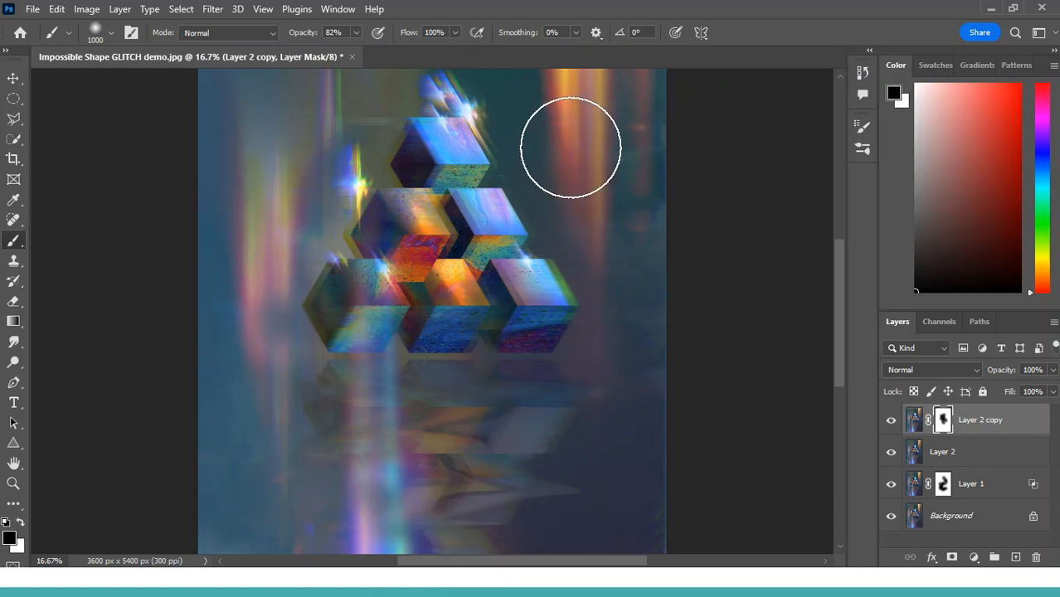
pyautogui.scroll(3, 452, 115)
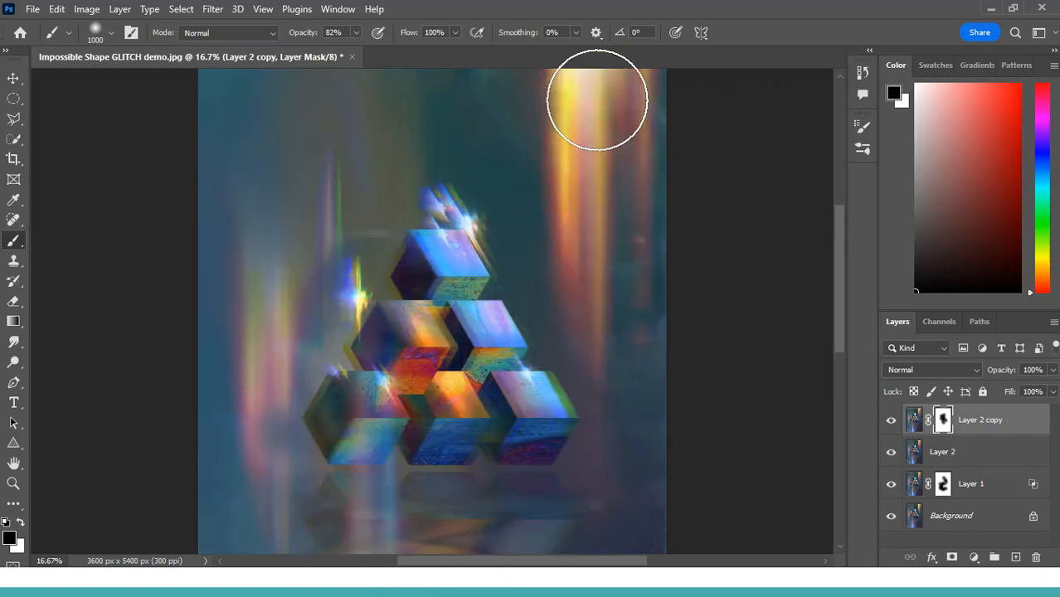
pyautogui.moveTo(1027, 457); pyautogui.dragTo(996, 419)
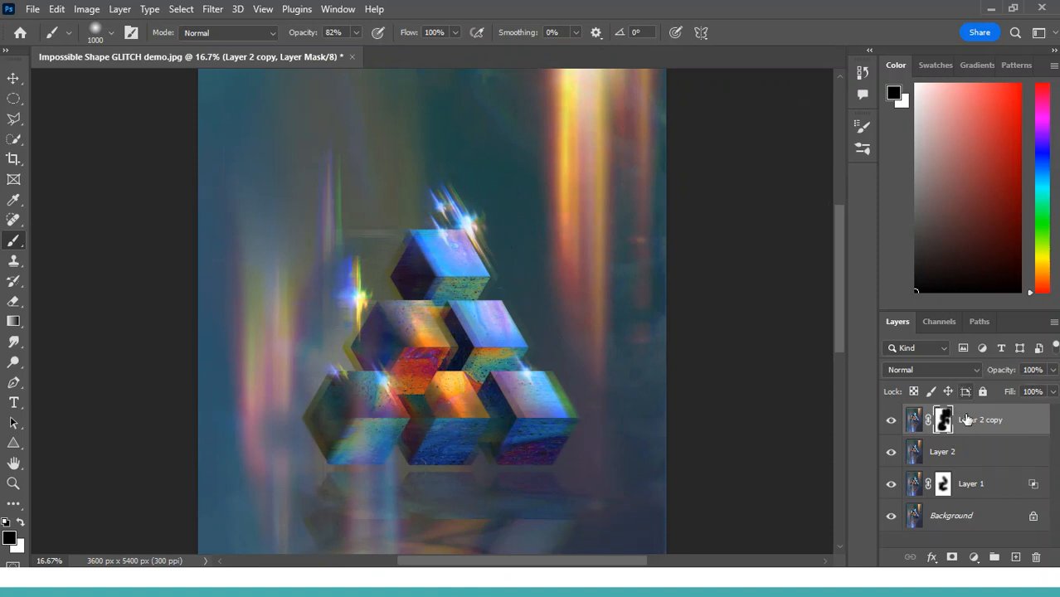
# - Stamp all visible content into a new layer and apply a 90° Motion Blur of about 103 pixels to a duplicate of it
pyautogui.click(1024, 432)
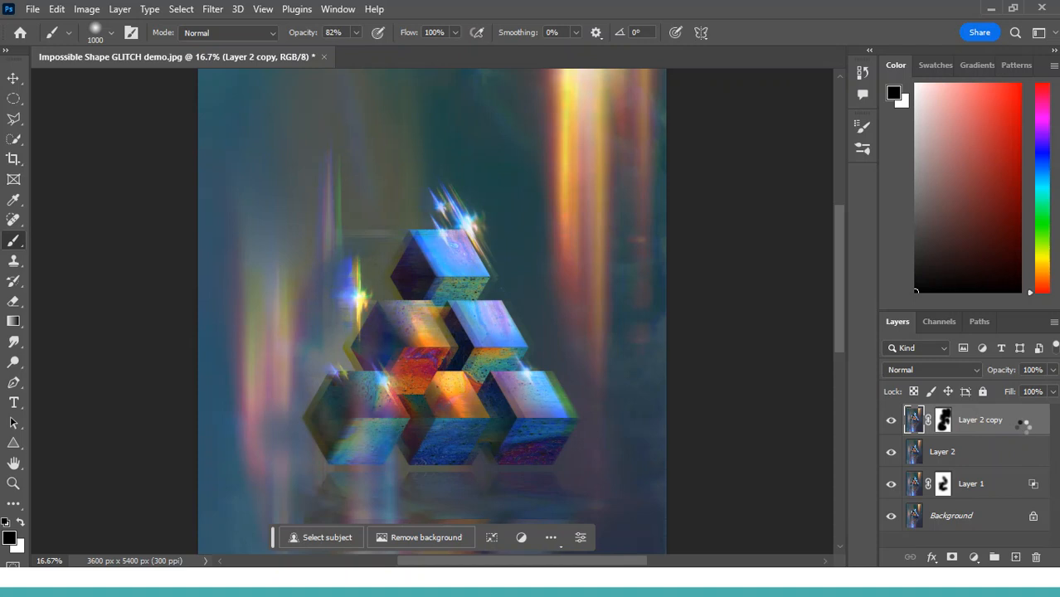
pyautogui.hotkey('ctrl', 'j')
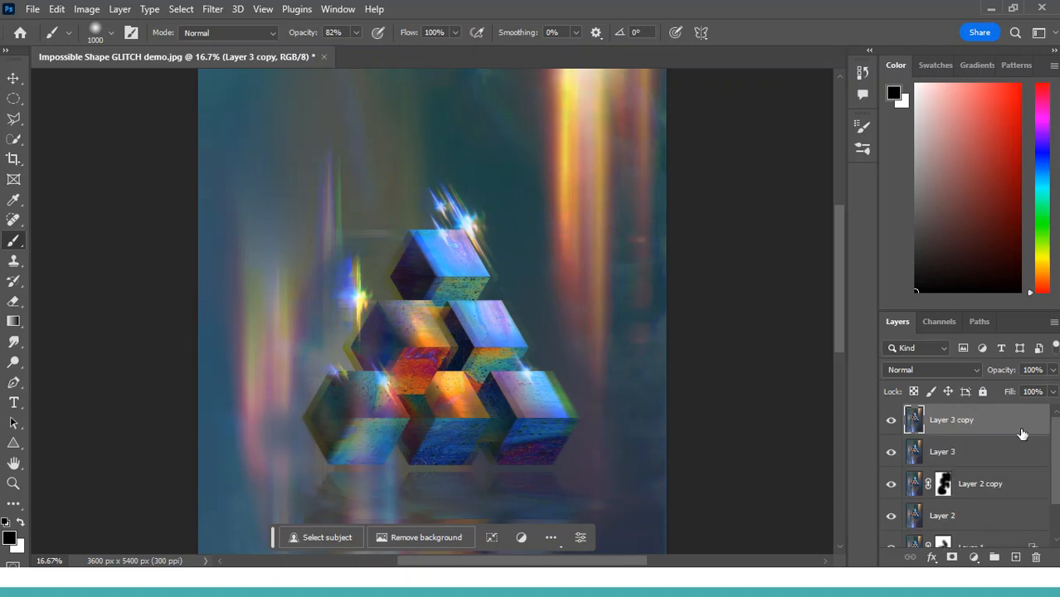
pyautogui.click(213, 10)
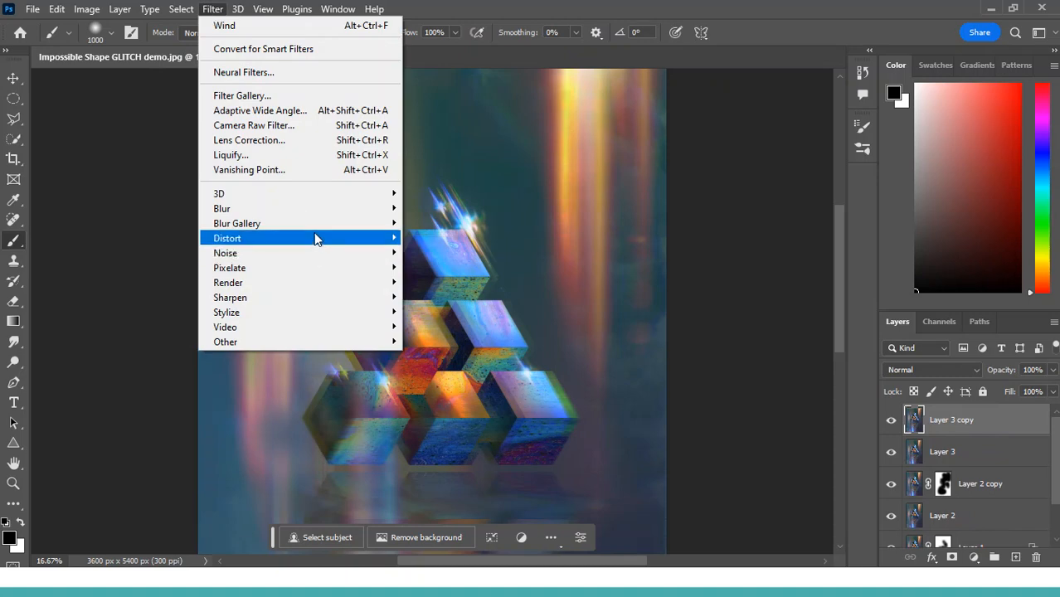
pyautogui.moveTo(322, 212)
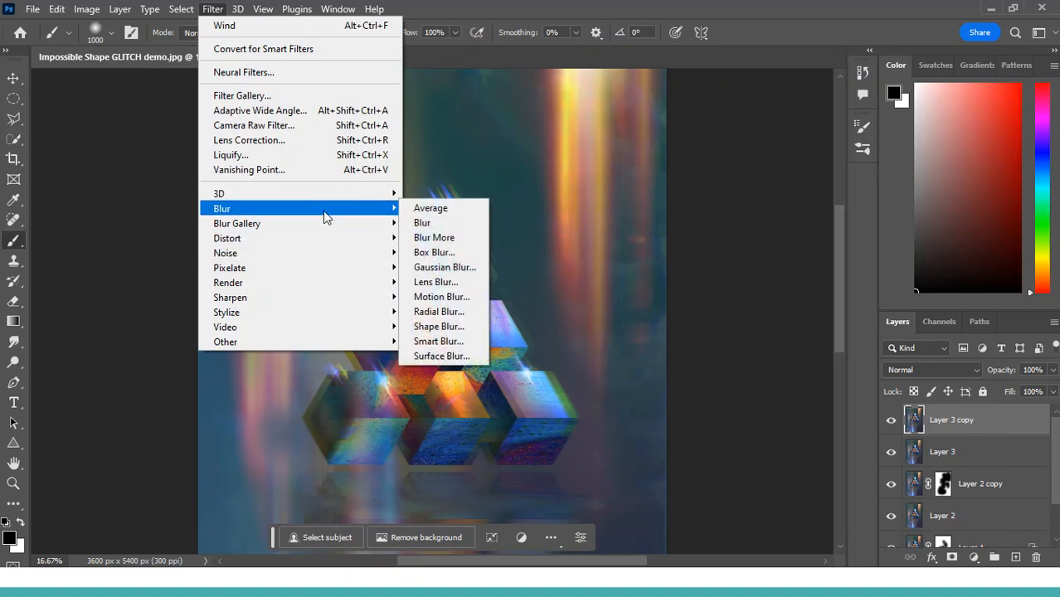
pyautogui.click(442, 297)
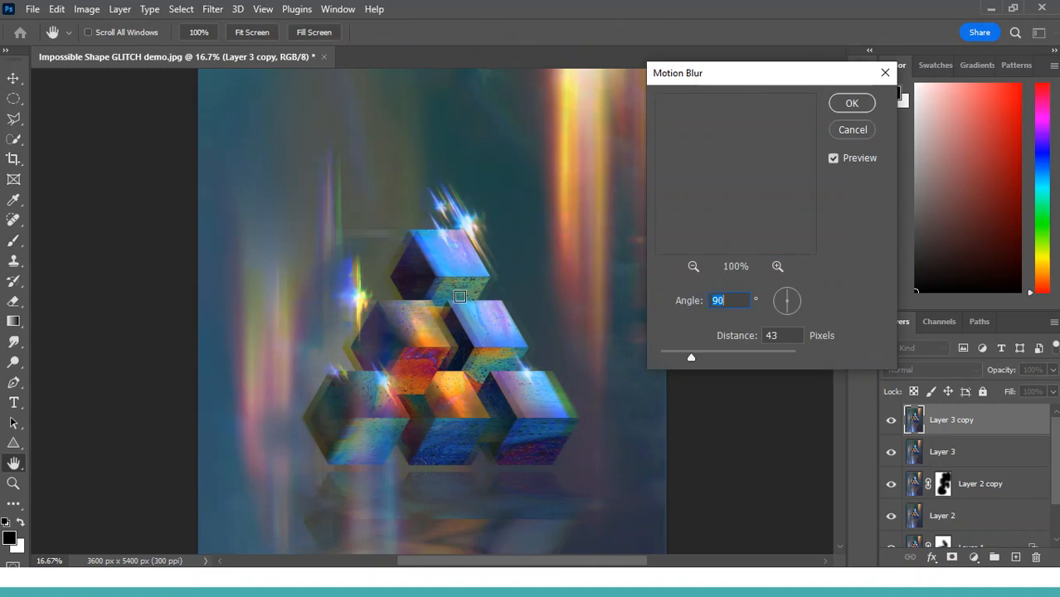
pyautogui.moveTo(772, 81); pyautogui.dragTo(829, 73)
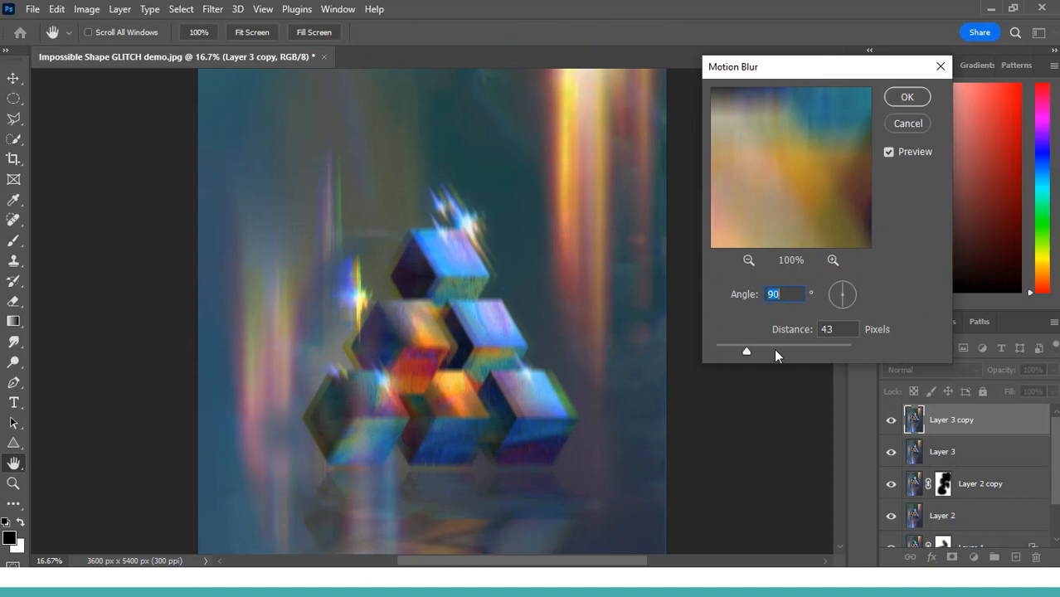
pyautogui.moveTo(747, 348); pyautogui.dragTo(763, 350)
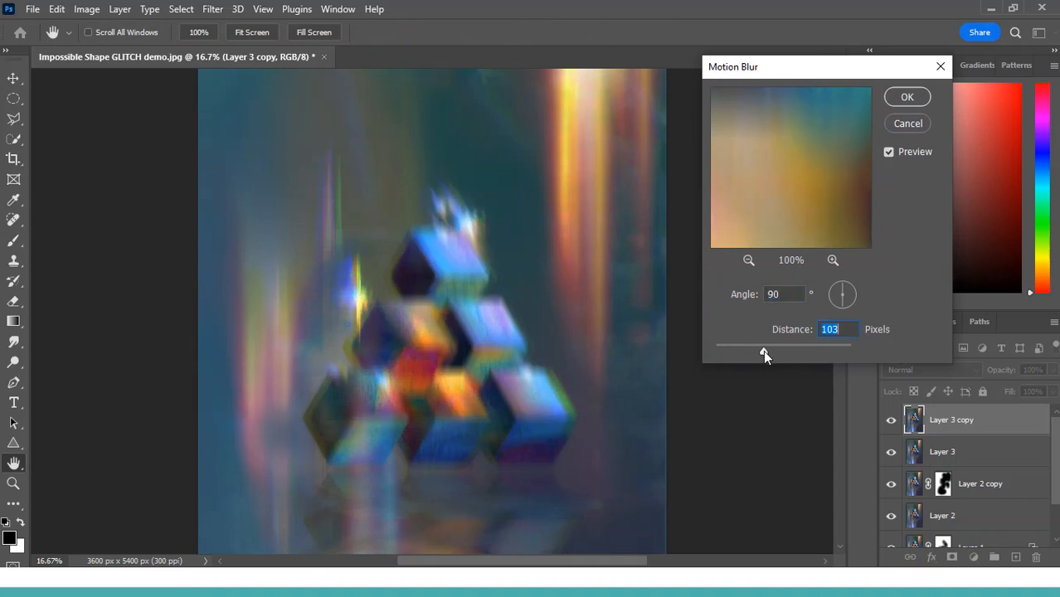
pyautogui.moveTo(764, 351); pyautogui.dragTo(763, 352)
pyautogui.click(907, 98)
# - Add a layer mask to the motion-blurred copy and paint black over parts of the cubes, background and reflection to bring back sharp detail
pyautogui.press('b')
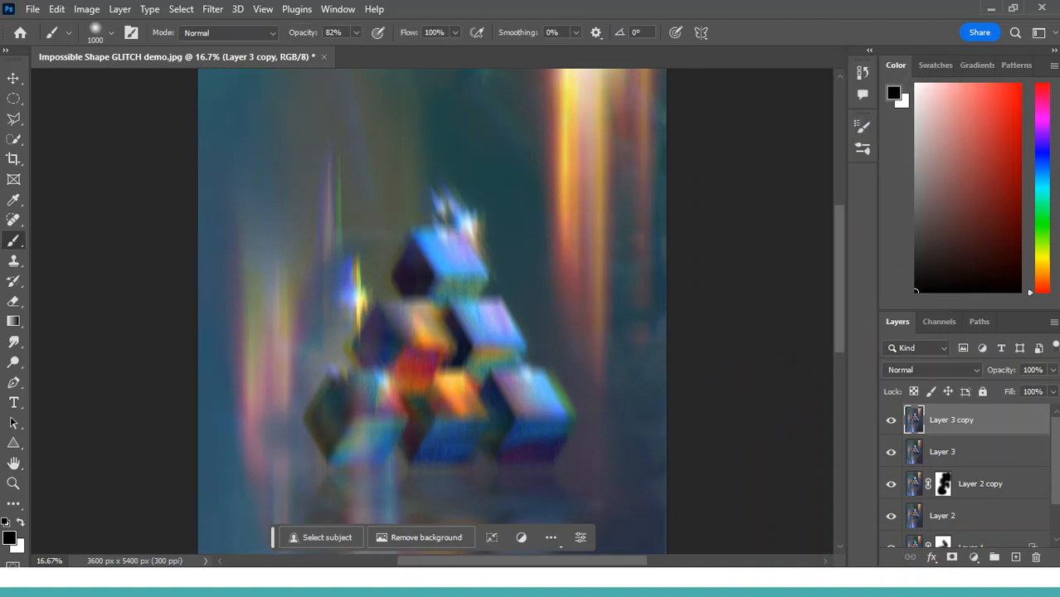
pyautogui.click(953, 558)
pyautogui.moveTo(437, 156)
pyautogui.mouseDown()
pyautogui.moveTo(414, 236)
pyautogui.moveTo(556, 280)
pyautogui.moveTo(395, 178)
pyautogui.mouseUp()
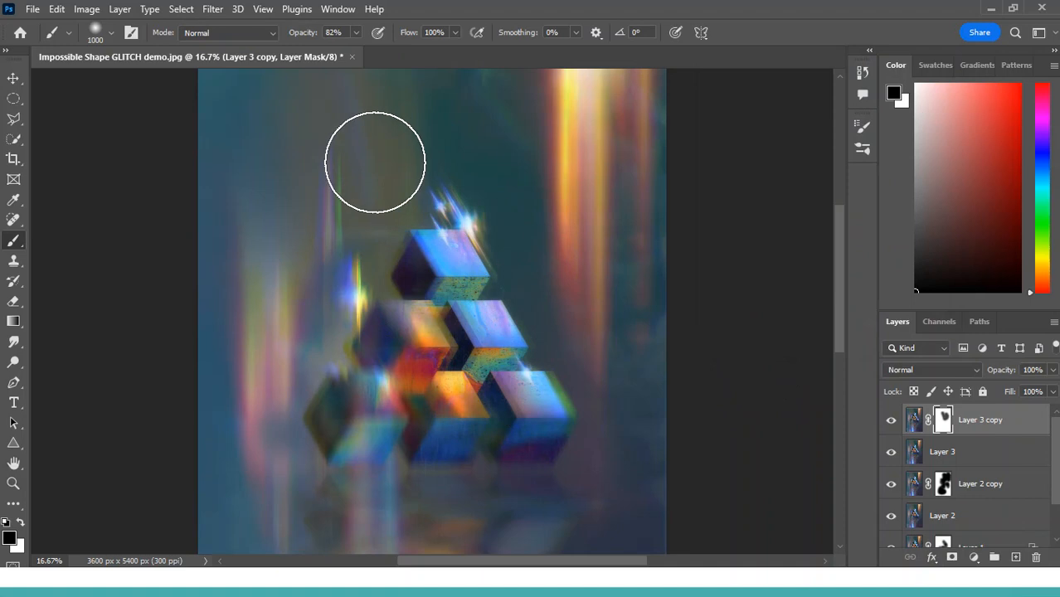
pyautogui.moveTo(641, 473); pyautogui.dragTo(525, 407)
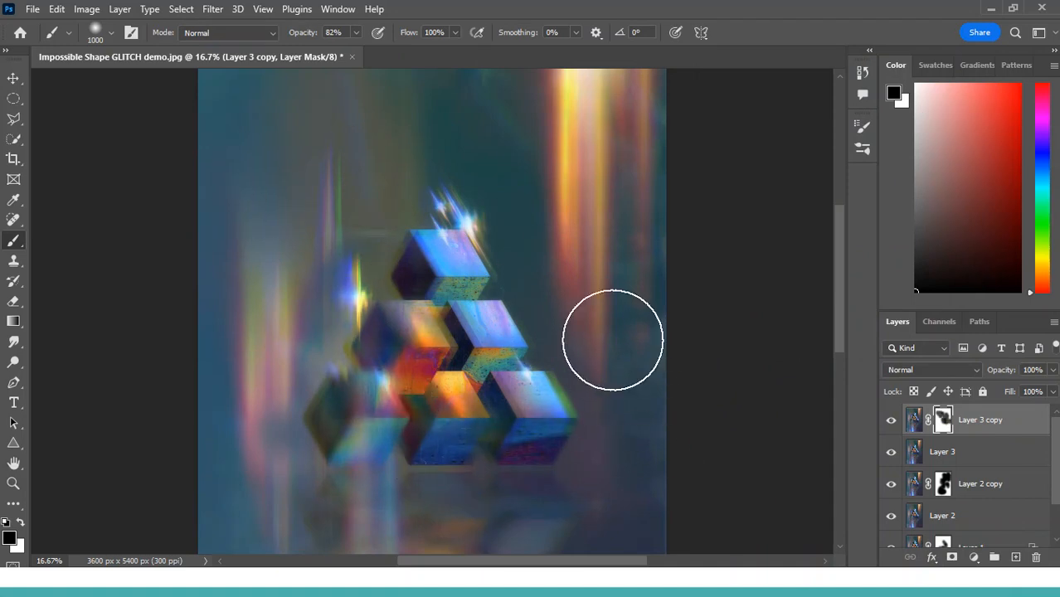
pyautogui.scroll(-2, 431, 498)
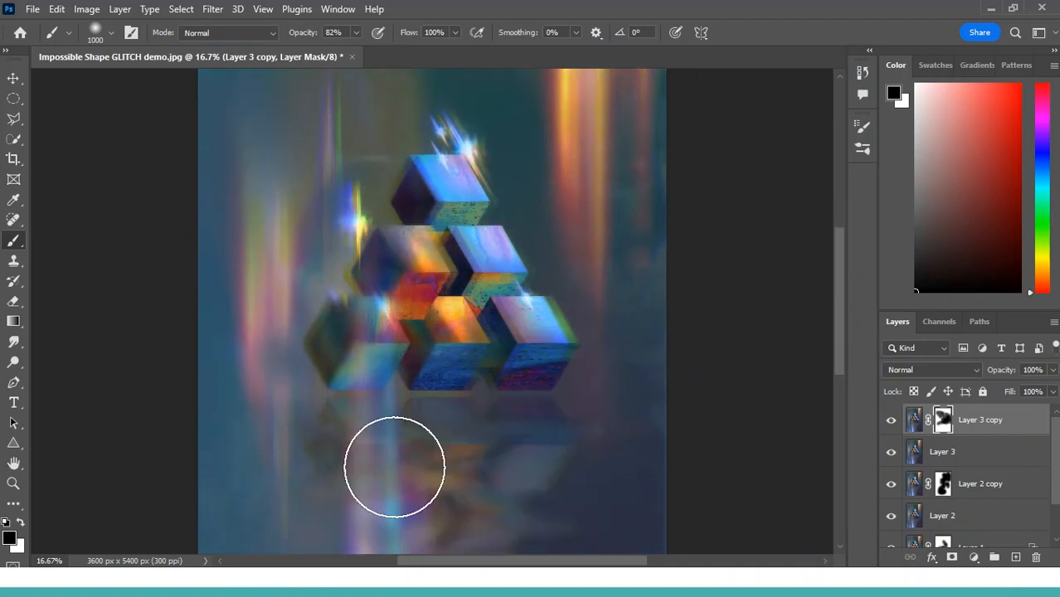
pyautogui.moveTo(251, 520)
pyautogui.mouseDown()
pyautogui.moveTo(562, 330)
pyautogui.moveTo(341, 152)
pyautogui.moveTo(317, 190)
pyautogui.mouseUp()
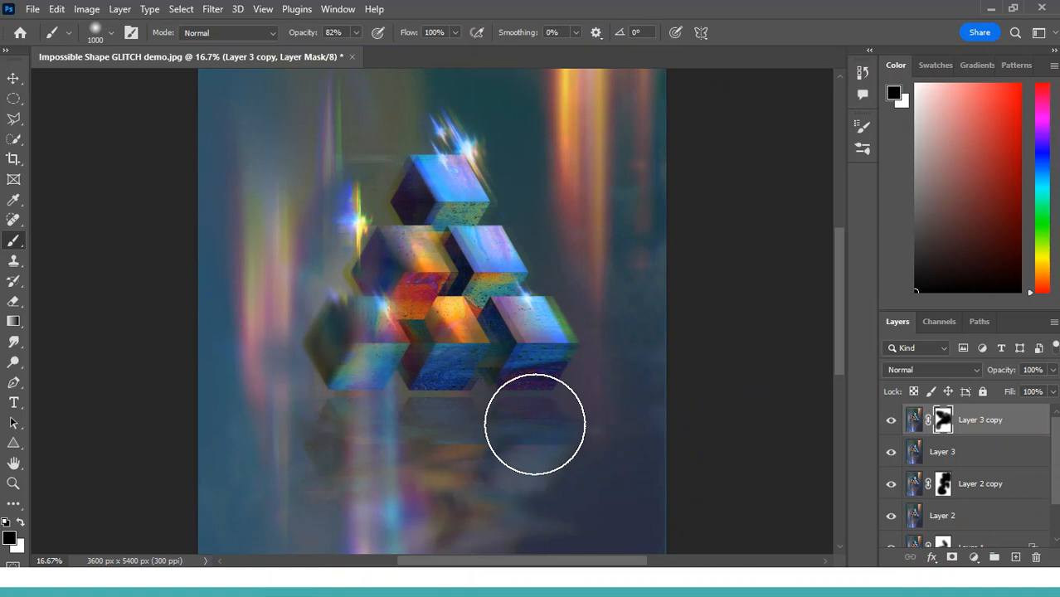
pyautogui.moveTo(428, 406)
pyautogui.mouseDown()
pyautogui.moveTo(351, 302)
pyautogui.moveTo(375, 402)
pyautogui.mouseUp()
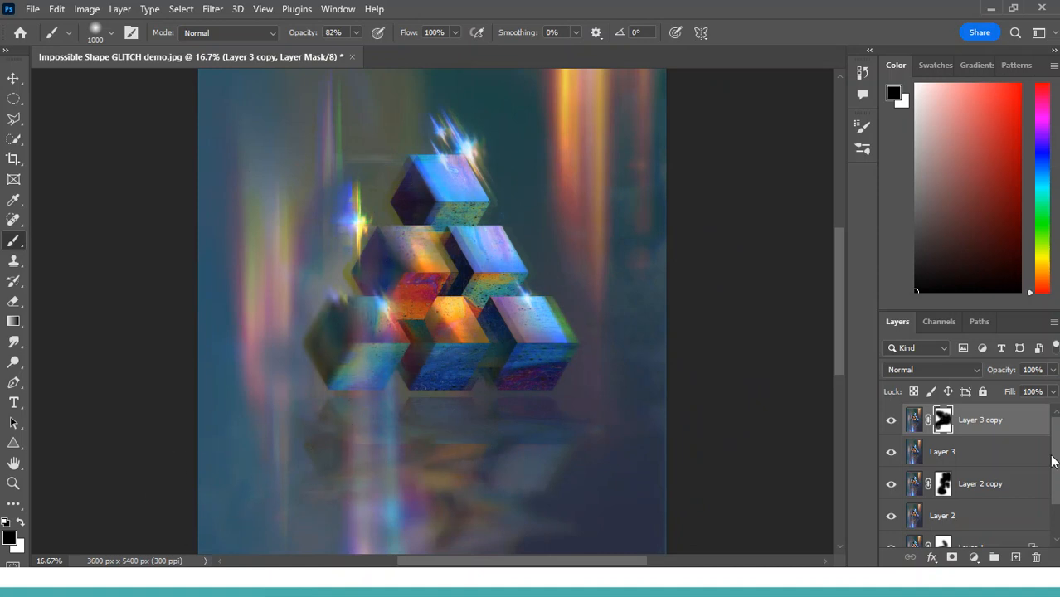
# - Stamp all visible content into a new layer and apply the Facet filter to a duplicate of it
pyautogui.hotkey('ctrl', '2')
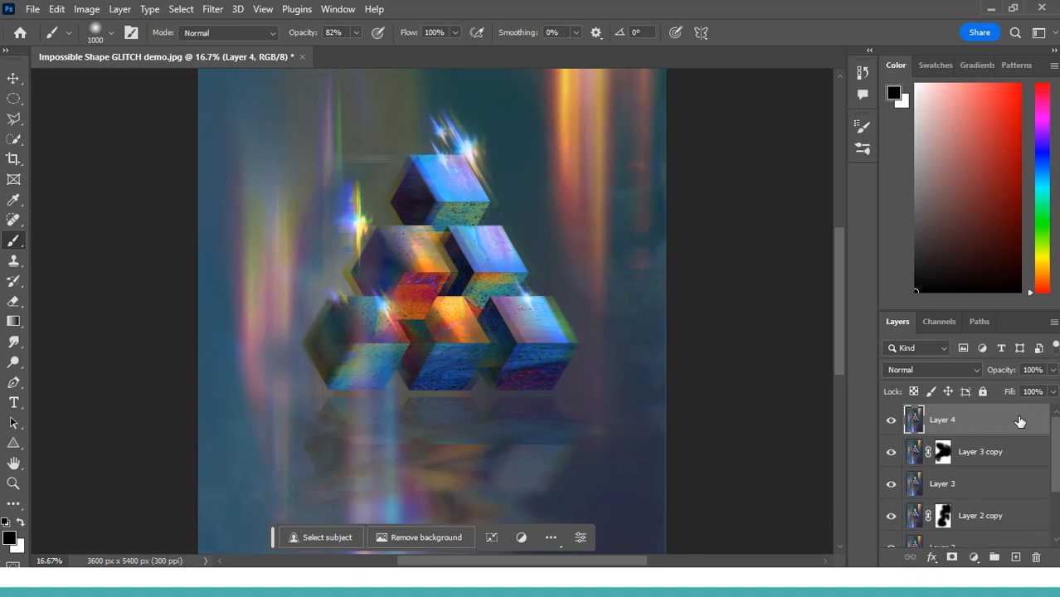
pyautogui.hotkey('ctrl', 'j')
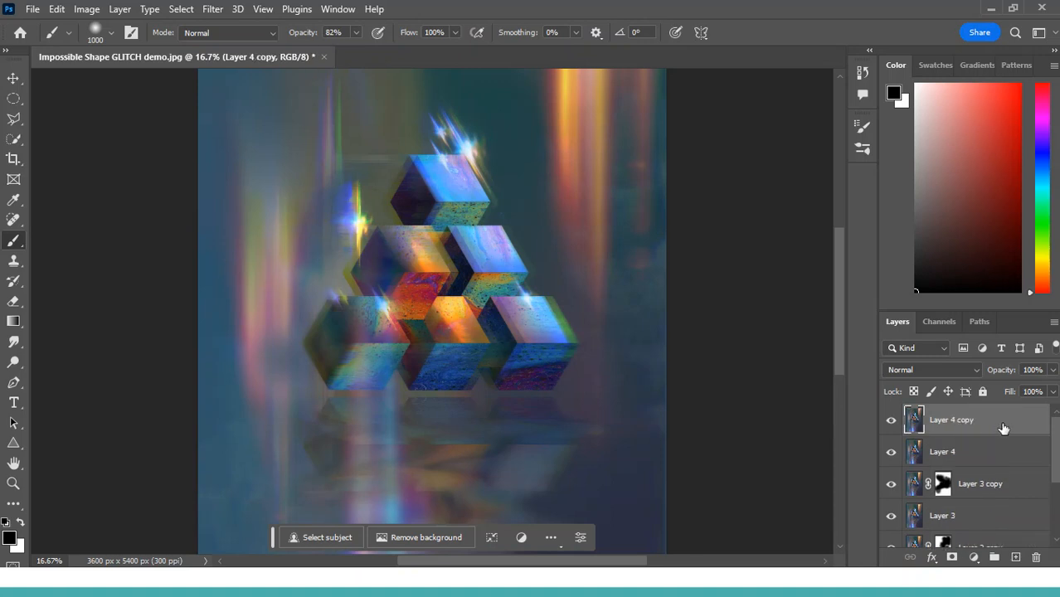
pyautogui.click(215, 10)
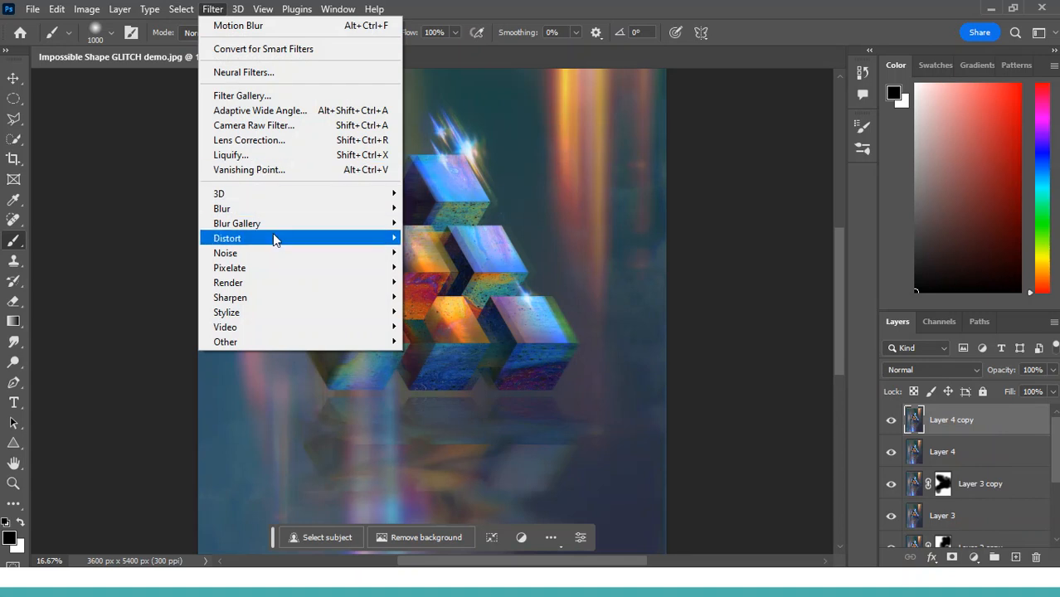
pyautogui.moveTo(273, 238)
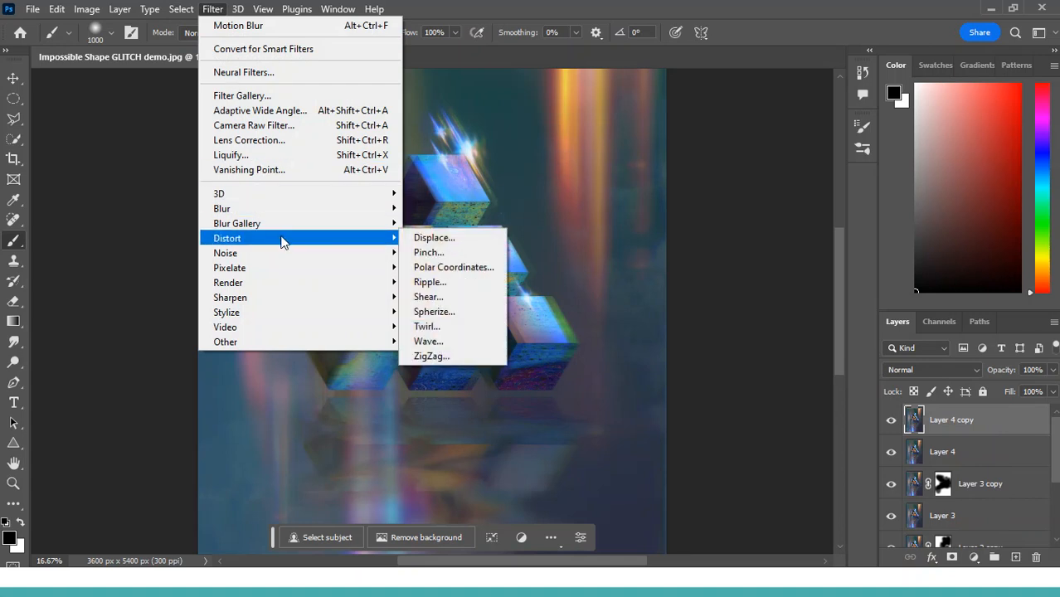
pyautogui.moveTo(289, 268)
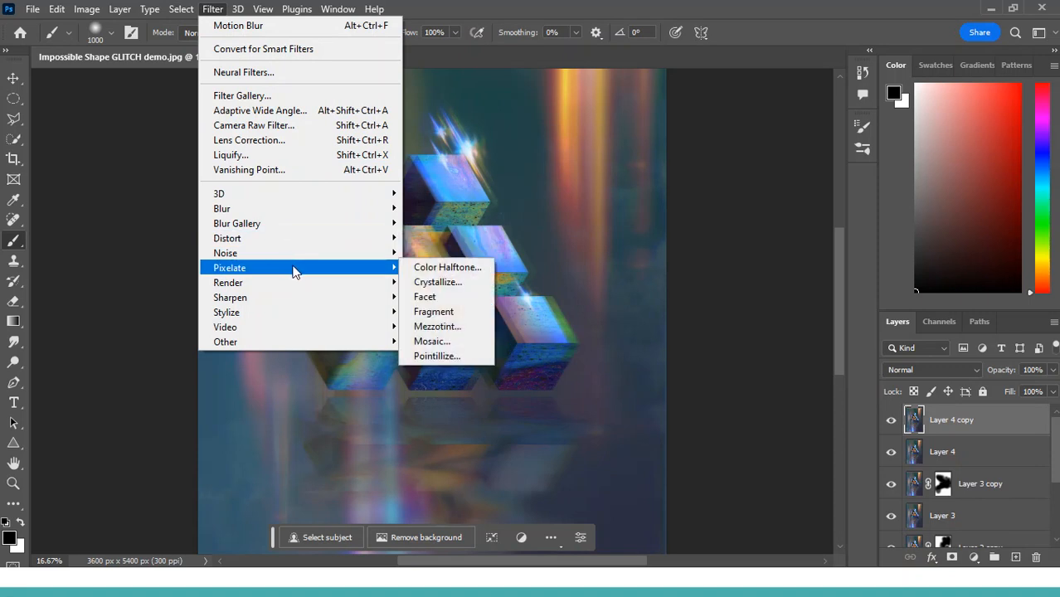
pyautogui.moveTo(325, 269)
pyautogui.click(461, 299)
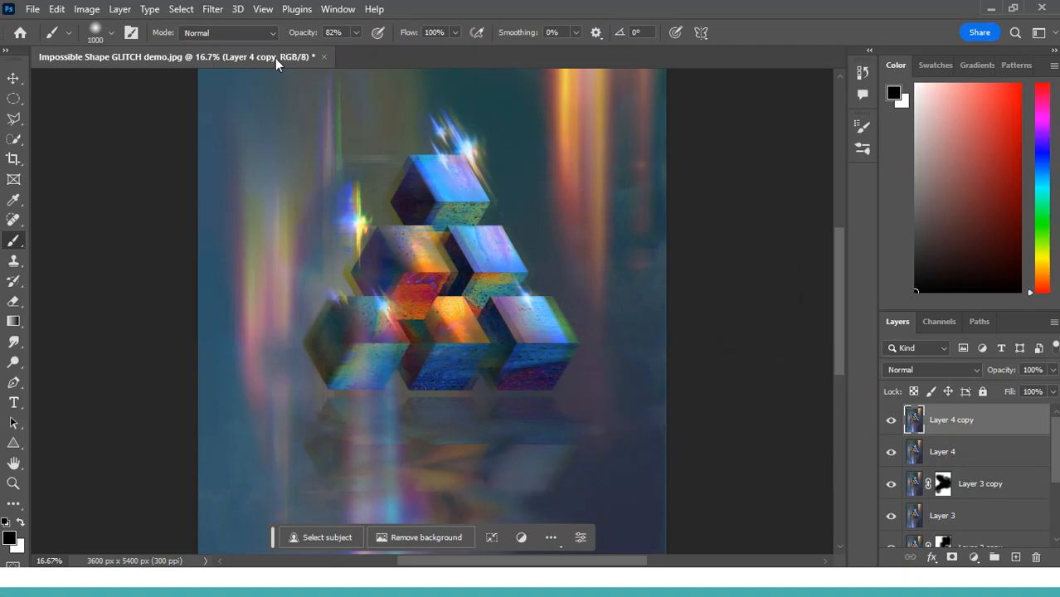
# - Apply the Crystallize filter with a small cell size to Layer 4 copy
pyautogui.click(212, 9)
pyautogui.moveTo(291, 277)
pyautogui.click(438, 282)
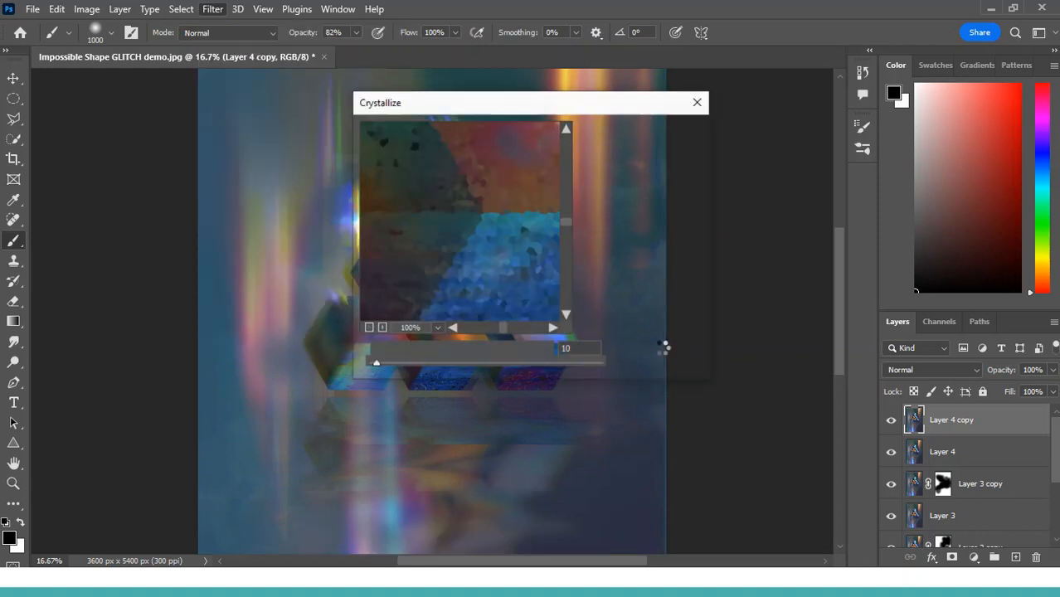
pyautogui.moveTo(537, 114); pyautogui.dragTo(673, 117)
pyautogui.moveTo(512, 364)
pyautogui.mouseDown()
pyautogui.moveTo(547, 365)
pyautogui.moveTo(513, 365)
pyautogui.mouseUp()
pyautogui.click(817, 137)
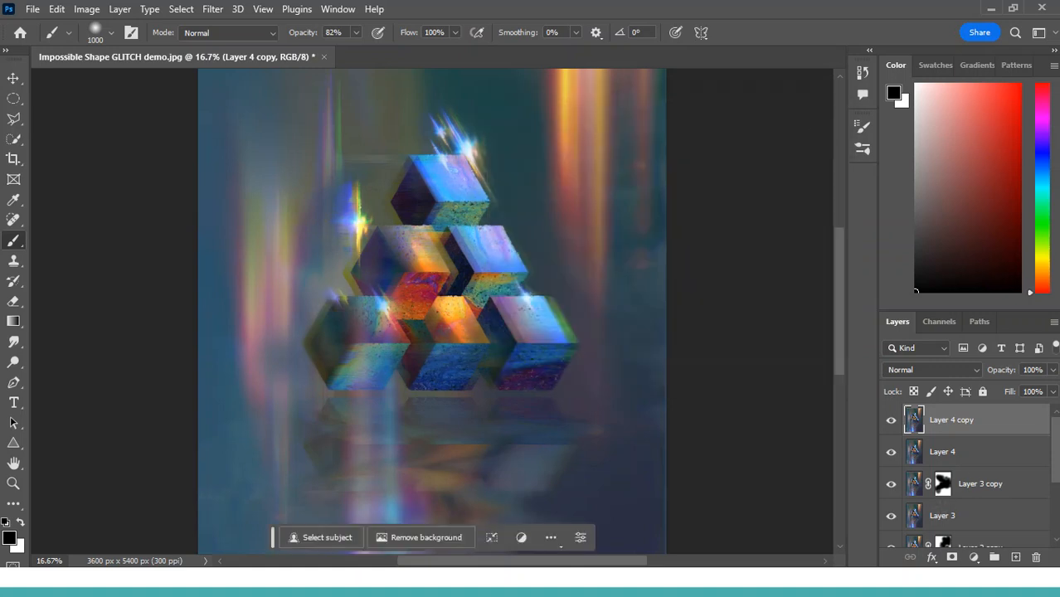
# - Mask the crystallized copy by painting black over parts of the image, and stamp the visible content into a new layer with a duplicate
pyautogui.click(952, 559)
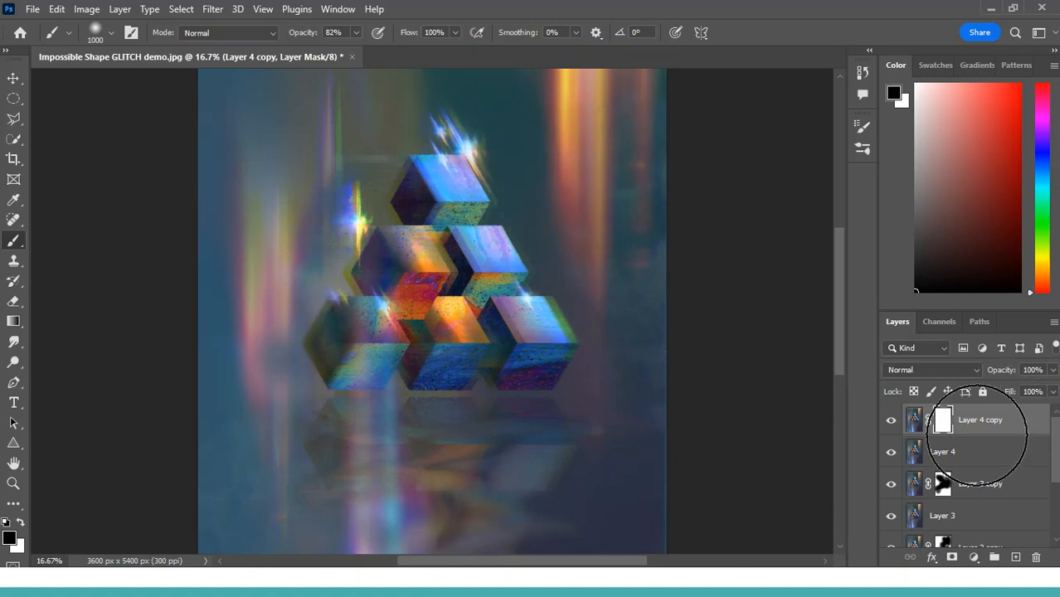
pyautogui.scroll(2, 999, 421)
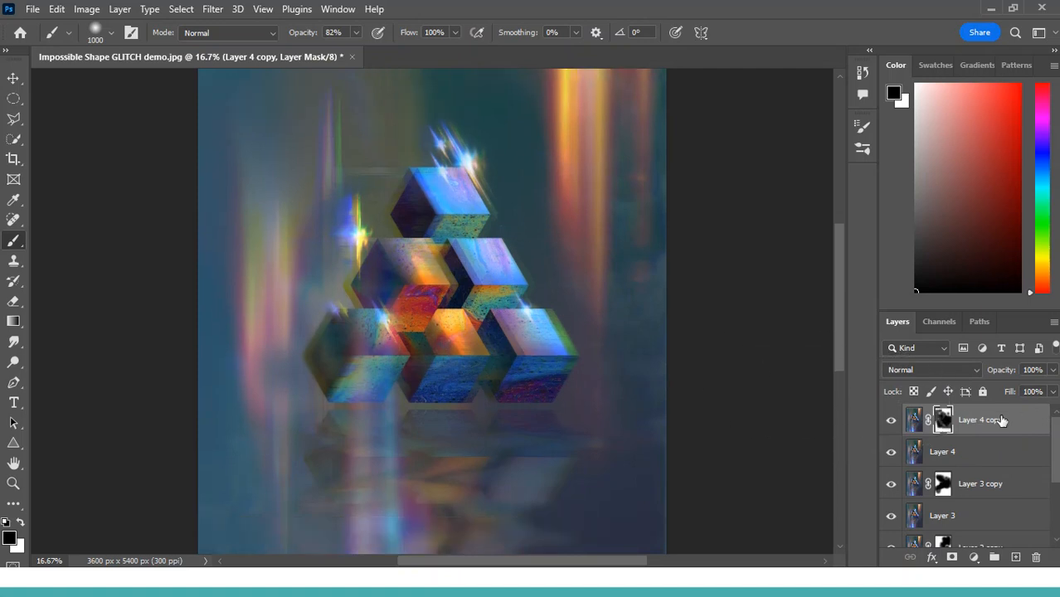
pyautogui.click(913, 420)
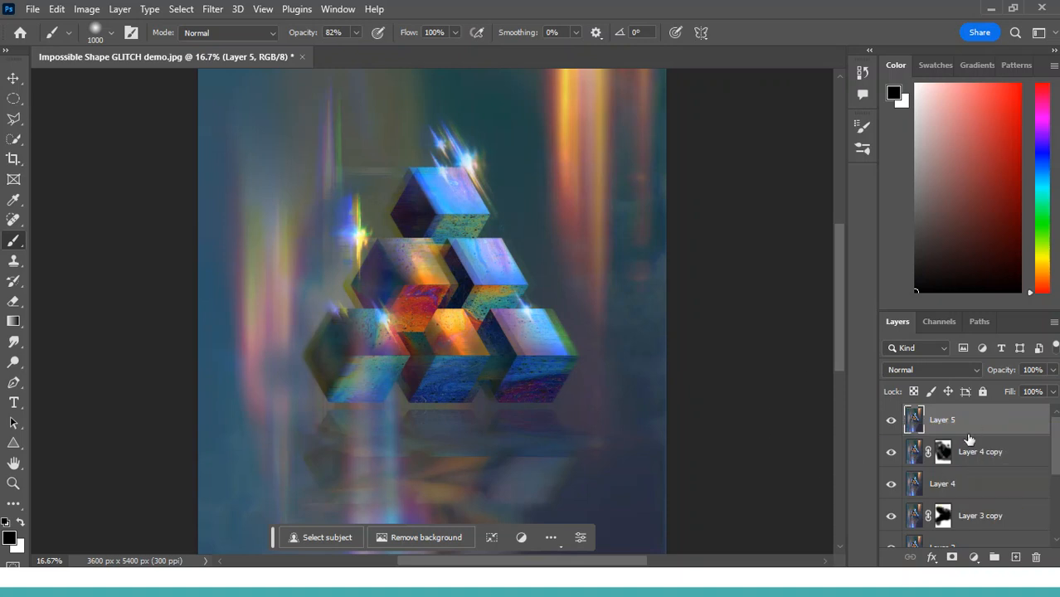
pyautogui.hotkey('ctrl', 'j')
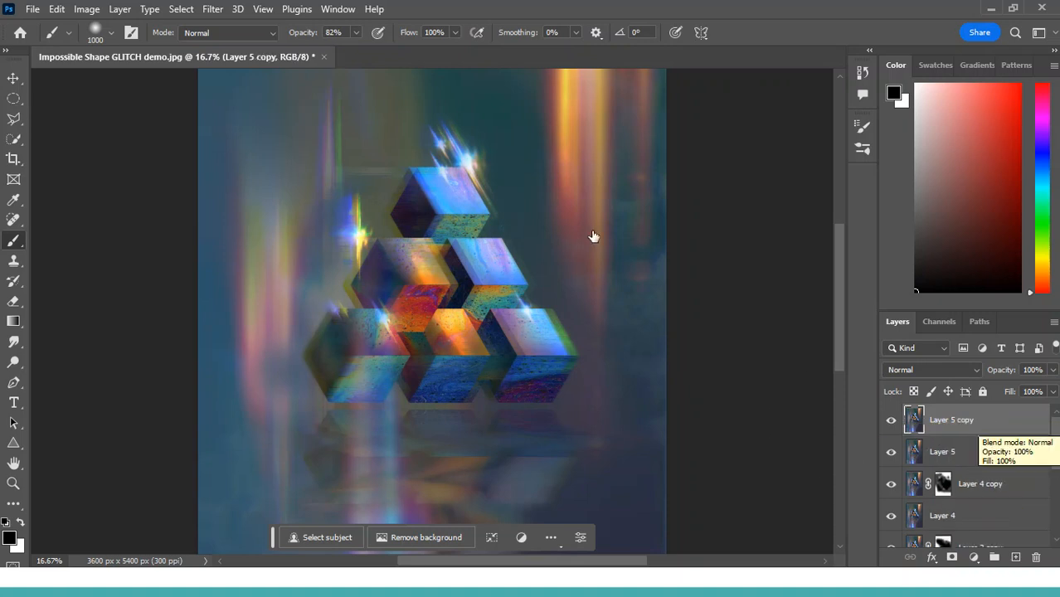
# - Distort Layer 5 copy with Wave (wavelength 10–722, amplitude 1–576, scale 38% horizontal, 100% vertical) and reduce its opacity to 46%
pyautogui.click(214, 12)
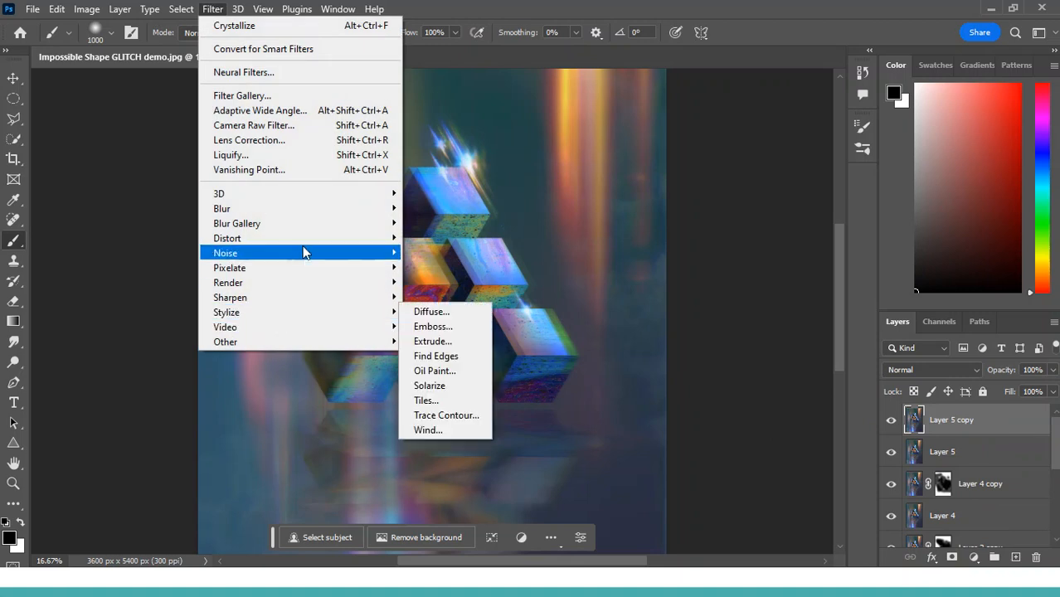
pyautogui.moveTo(307, 249)
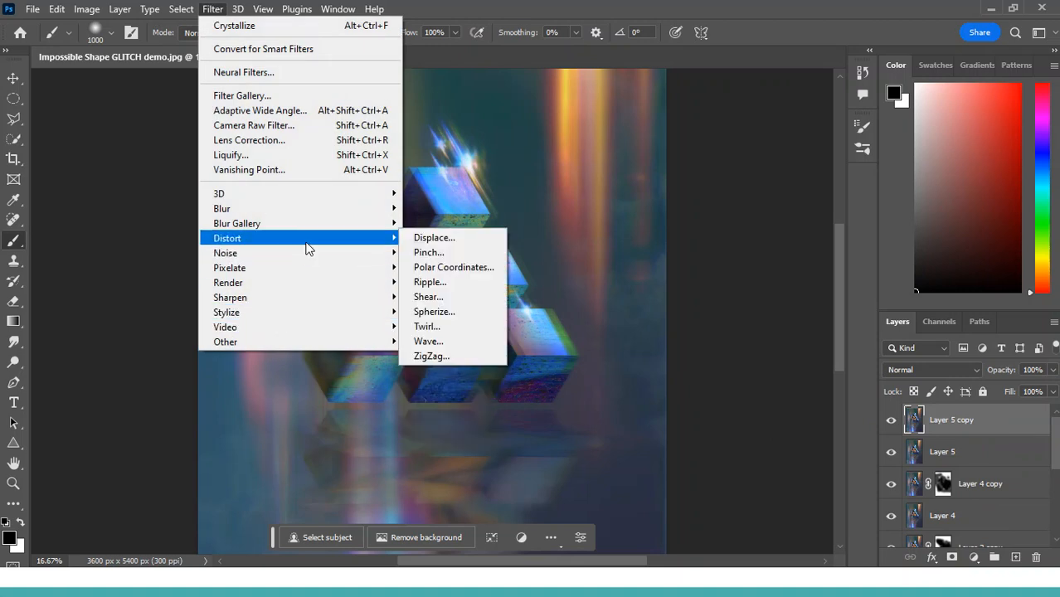
pyautogui.click(432, 343)
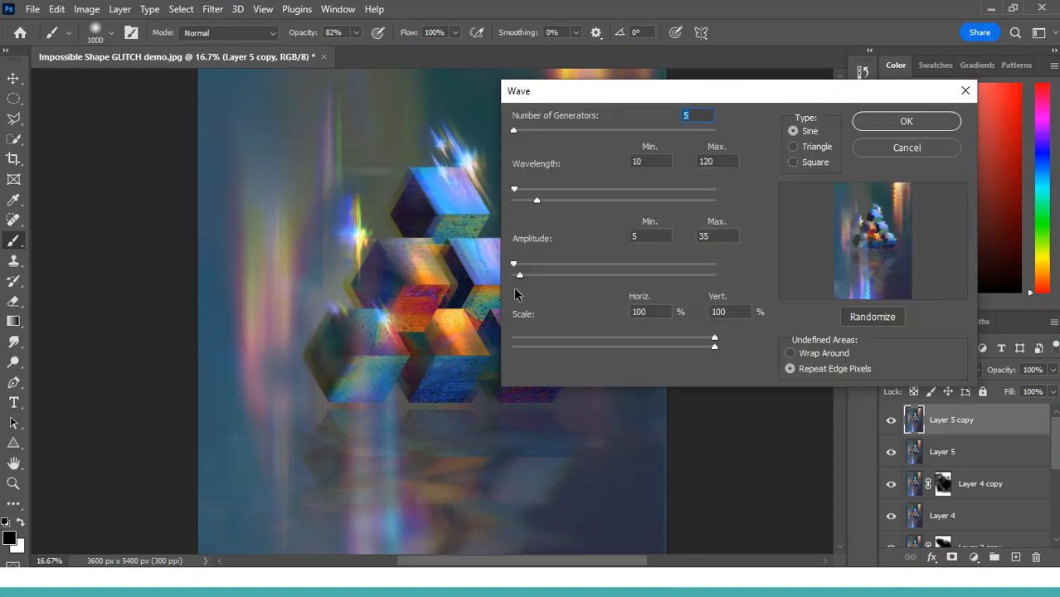
pyautogui.moveTo(522, 282)
pyautogui.mouseDown()
pyautogui.moveTo(606, 280)
pyautogui.moveTo(539, 279)
pyautogui.moveTo(576, 264)
pyautogui.moveTo(629, 264)
pyautogui.moveTo(513, 264)
pyautogui.mouseUp()
pyautogui.moveTo(714, 338); pyautogui.dragTo(588, 339)
pyautogui.moveTo(538, 200); pyautogui.dragTo(658, 205)
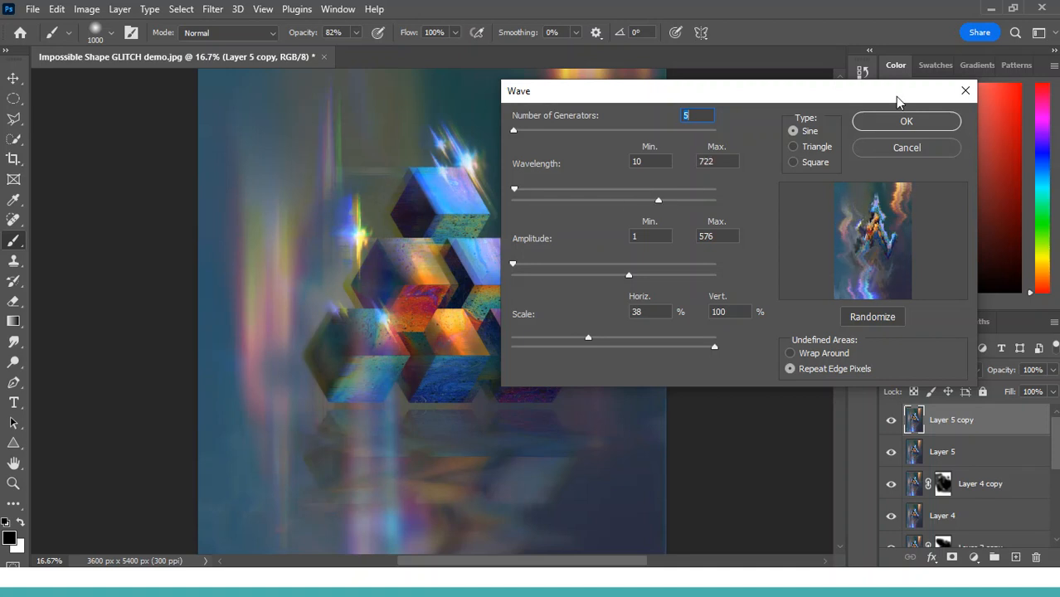
pyautogui.click(907, 123)
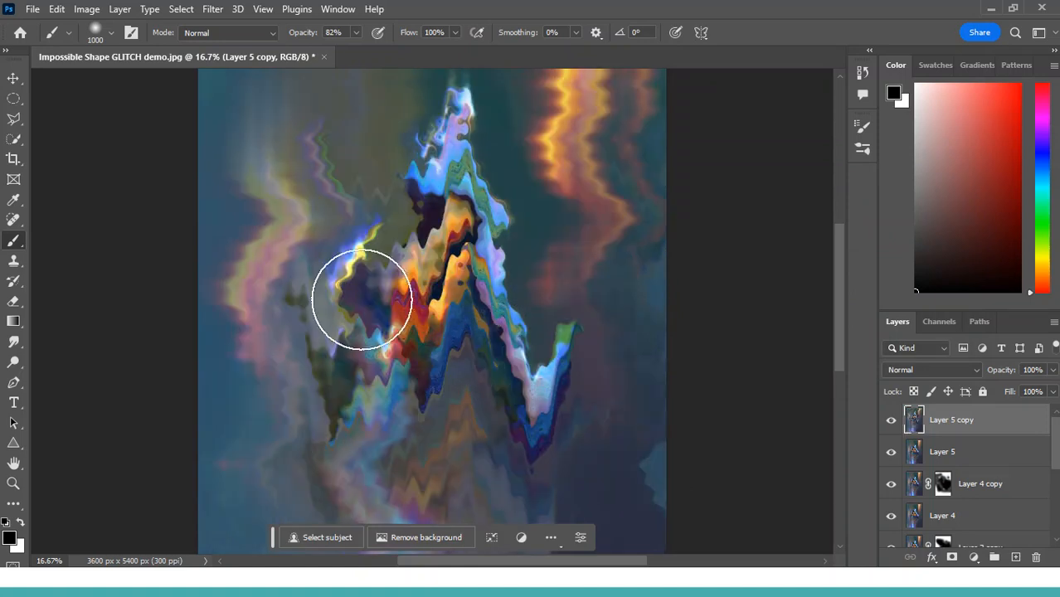
pyautogui.click(1052, 370)
pyautogui.moveTo(1052, 390); pyautogui.dragTo(1013, 390)
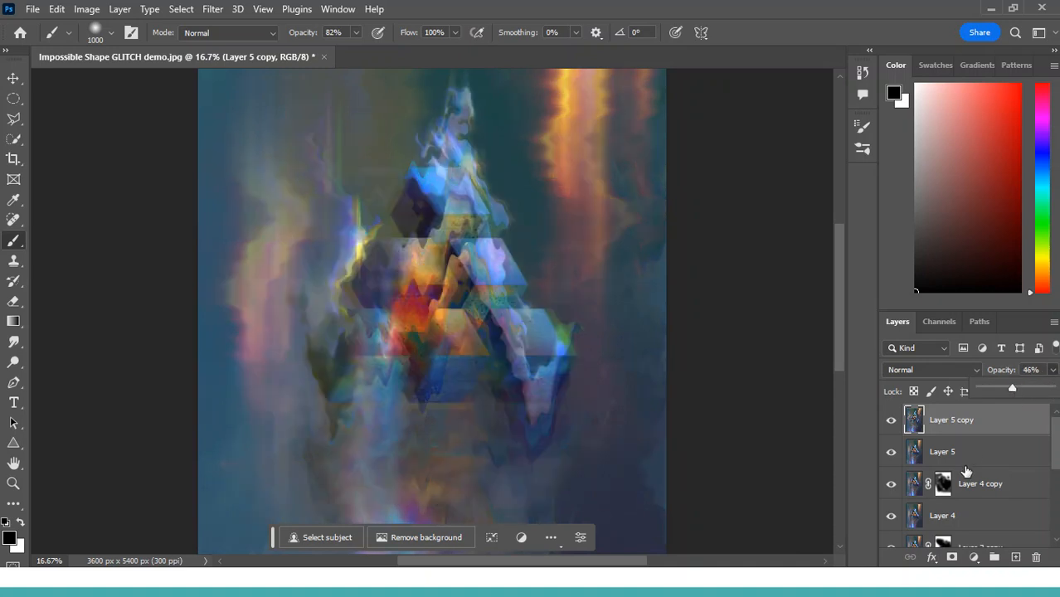
# - Mask the wave-distorted copy by painting black over the cubes, and stamp all visible content into a new layer
pyautogui.click(952, 558)
pyautogui.moveTo(461, 201)
pyautogui.mouseDown()
pyautogui.moveTo(442, 166)
pyautogui.moveTo(427, 320)
pyautogui.moveTo(458, 402)
pyautogui.moveTo(404, 452)
pyautogui.moveTo(541, 294)
pyautogui.moveTo(666, 333)
pyautogui.moveTo(512, 291)
pyautogui.moveTo(407, 105)
pyautogui.moveTo(438, 117)
pyautogui.moveTo(563, 336)
pyautogui.moveTo(402, 377)
pyautogui.moveTo(608, 159)
pyautogui.moveTo(585, 211)
pyautogui.moveTo(561, 156)
pyautogui.moveTo(603, 458)
pyautogui.mouseUp()
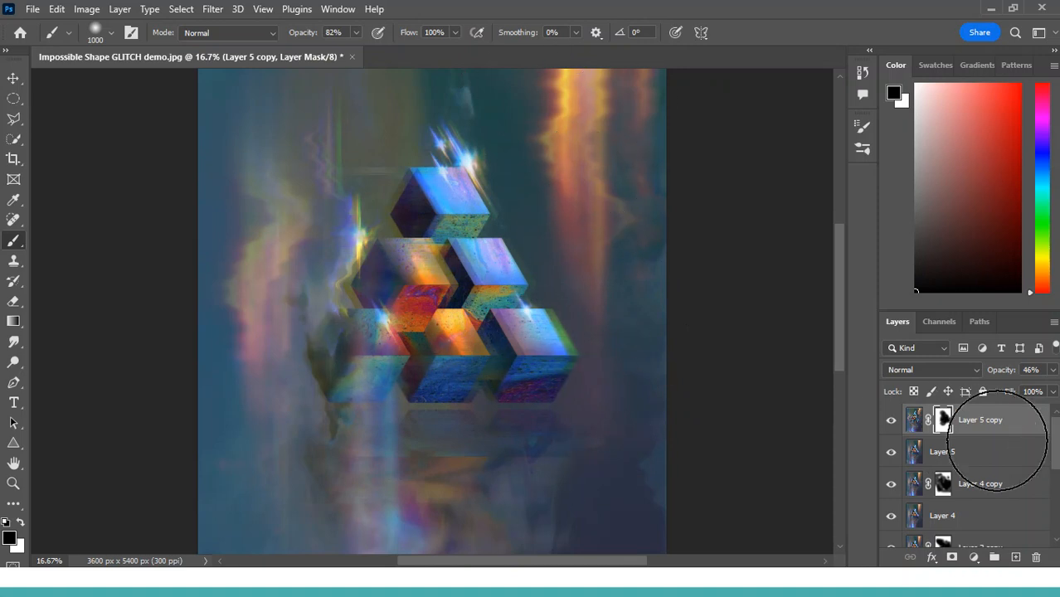
pyautogui.click(1017, 422)
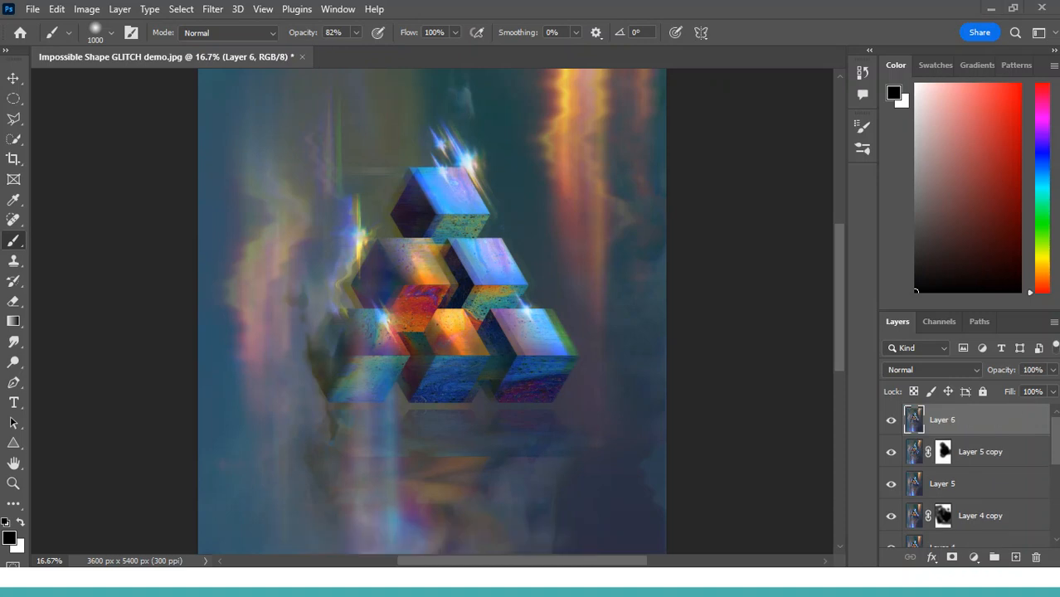
# - Switch to the Chrome browser and search Google Images for "static bars"
pyautogui.moveTo(783, 409); pyautogui.dragTo(828, 78)
pyautogui.click(447, 362)
pyautogui.write('staic b')
pyautogui.press('BackSpace')
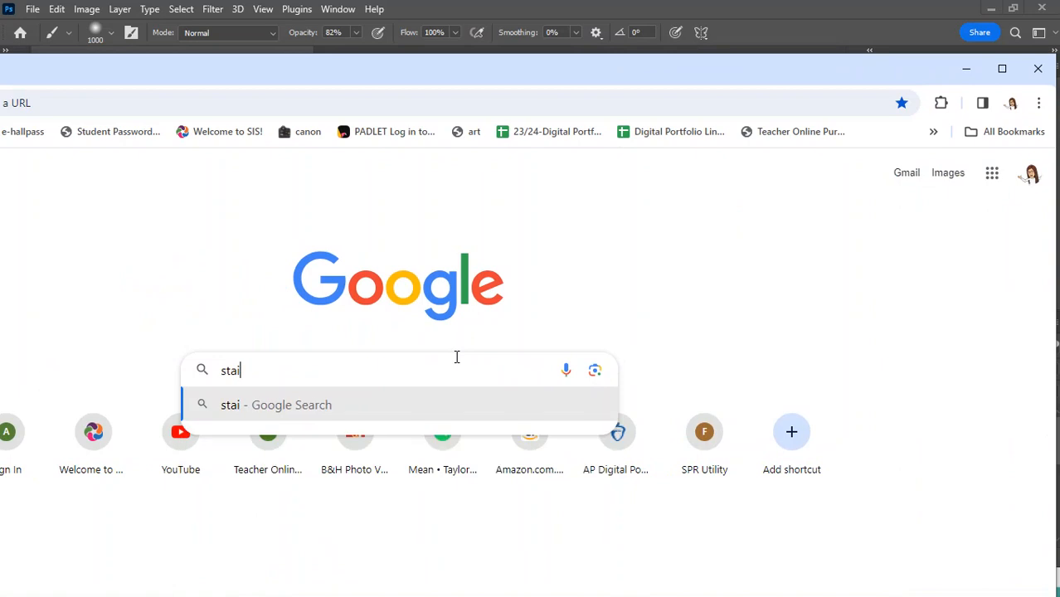
pyautogui.press('BackSpace')
pyautogui.write('tic ba')
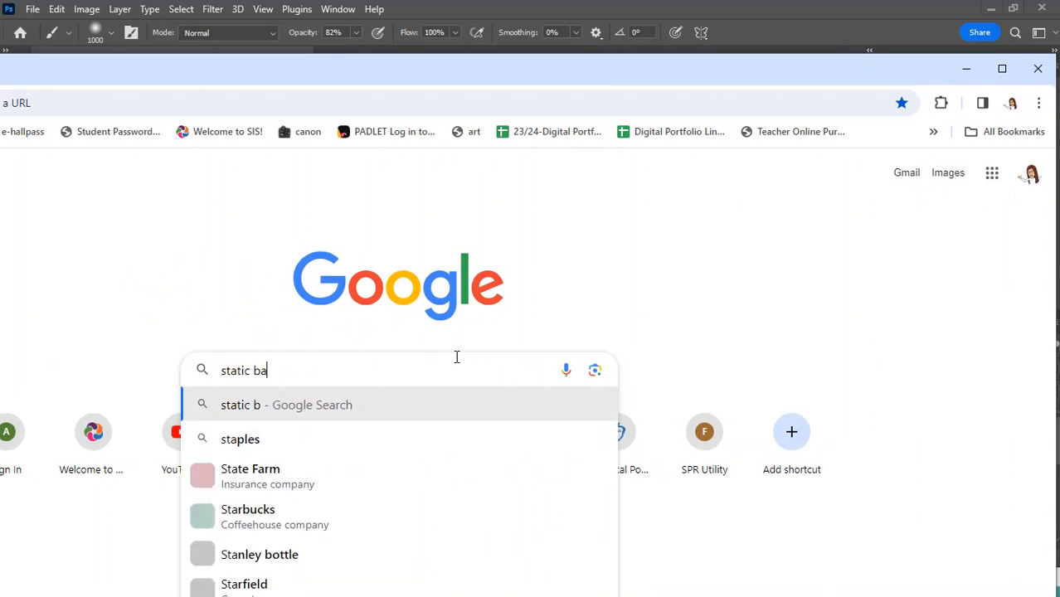
pyautogui.write('rs')
pyautogui.press('Return')
pyautogui.moveTo(608, 70); pyautogui.dragTo(608, 581)
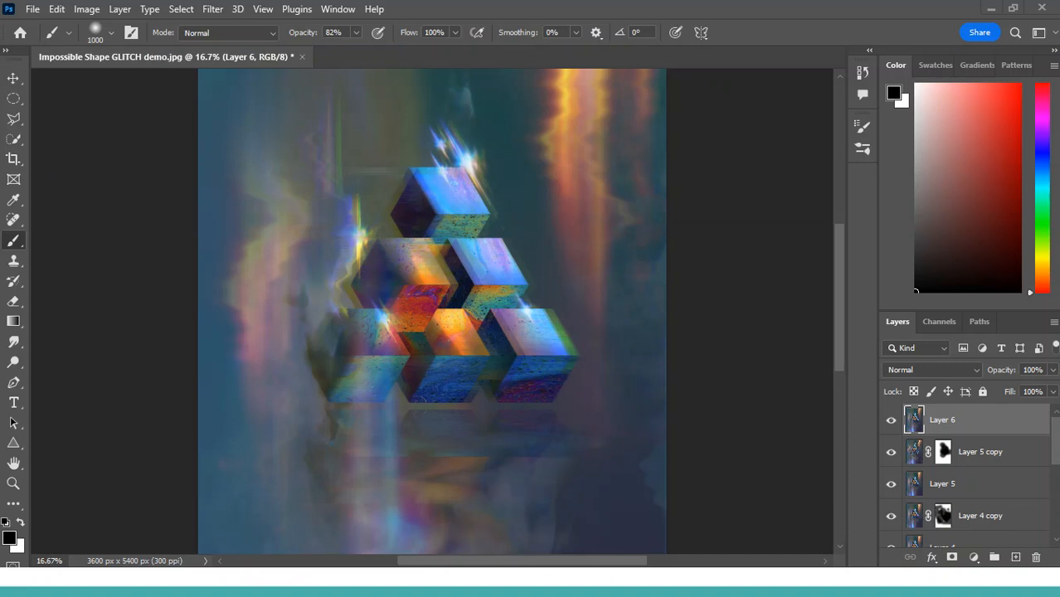
pyautogui.moveTo(609, 581); pyautogui.dragTo(486, 5)
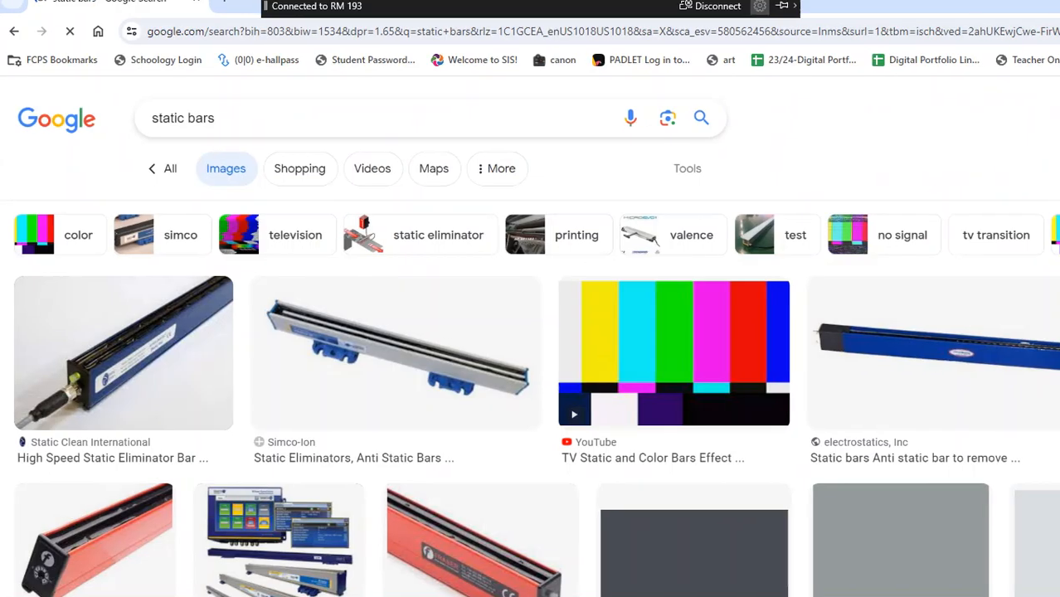
# - Try to copy the TV color bars image from the search results and return to Photoshop
pyautogui.rightClick(901, 313)
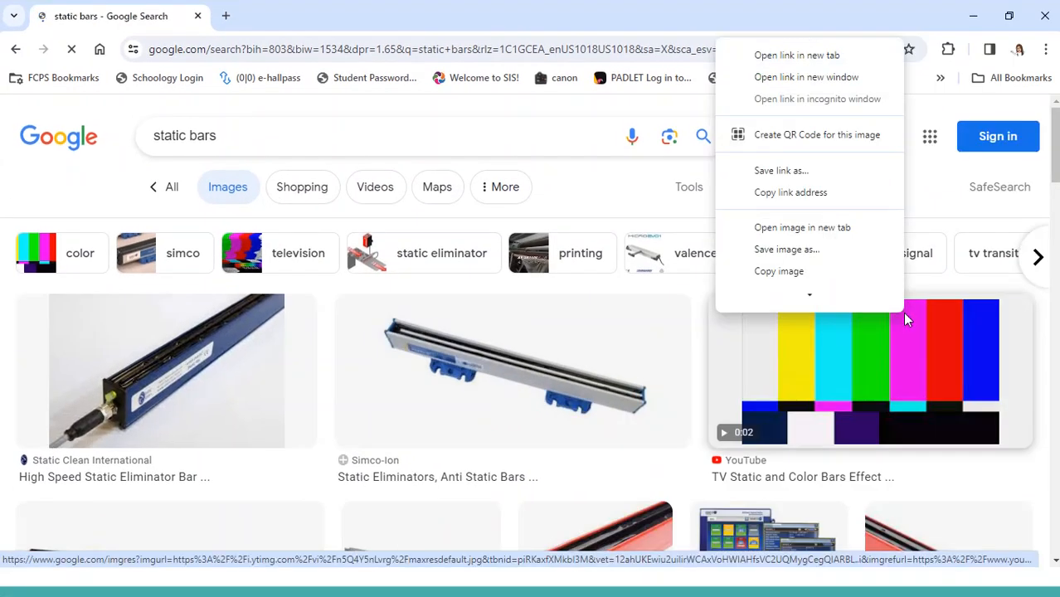
pyautogui.click(812, 253)
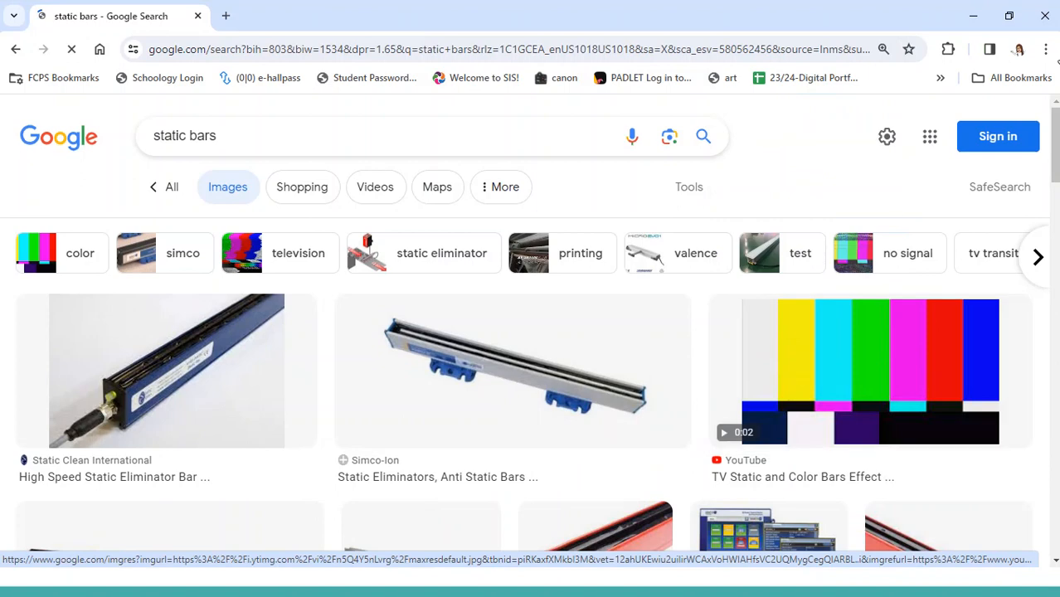
pyautogui.click(973, 16)
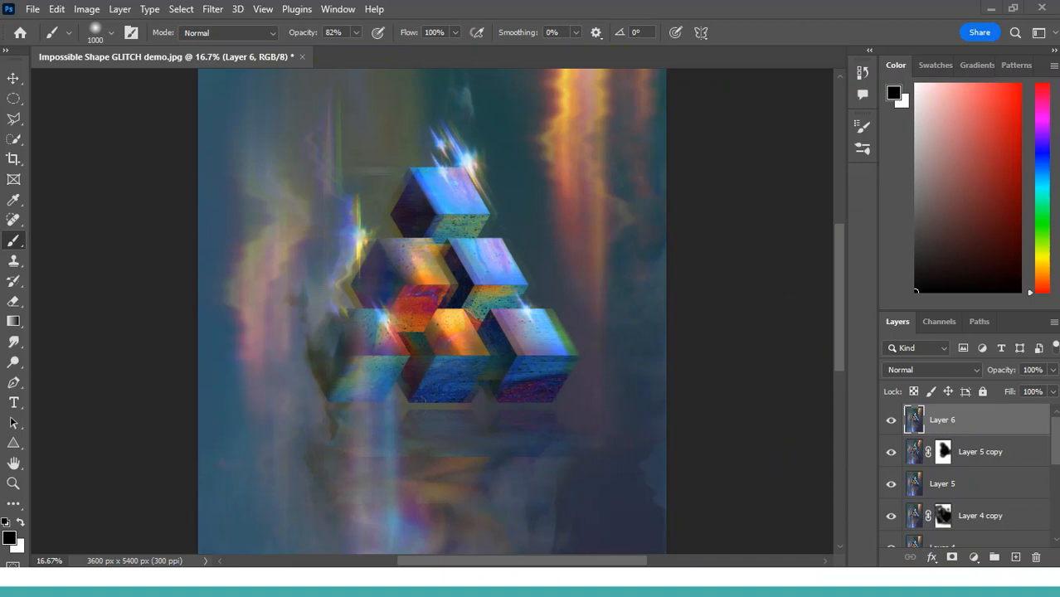
pyautogui.click(991, 8)
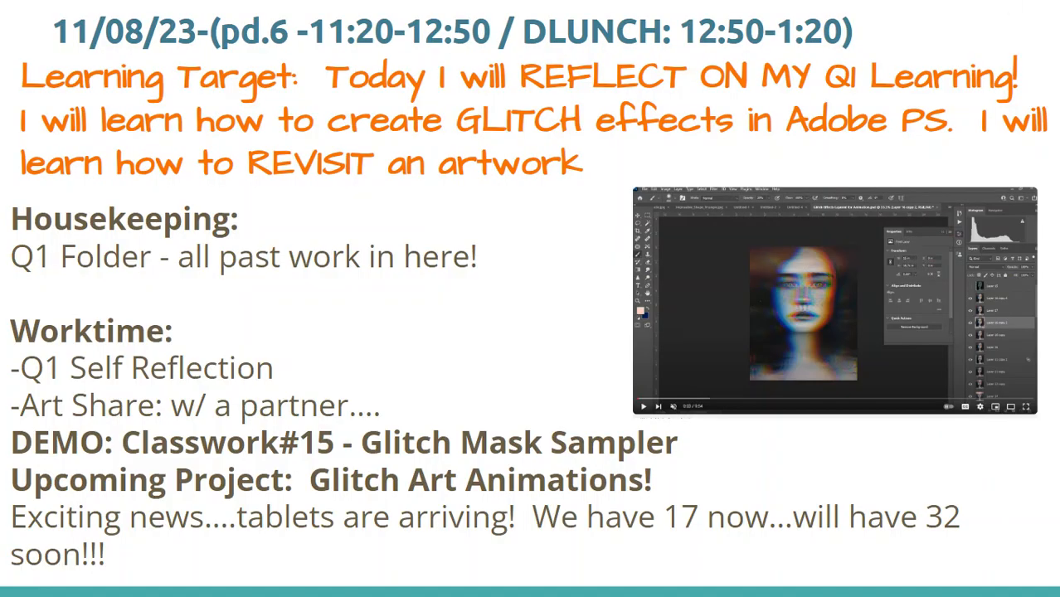
pyautogui.hotkey('alt', 'Tab')
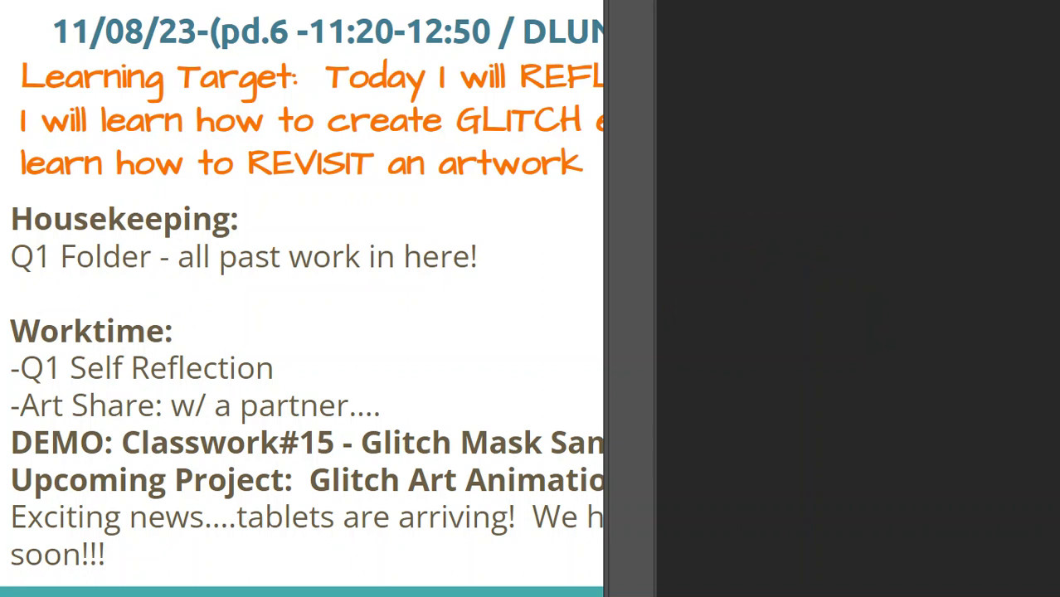
pyautogui.moveTo(381, 296); pyautogui.dragTo(515, 79)
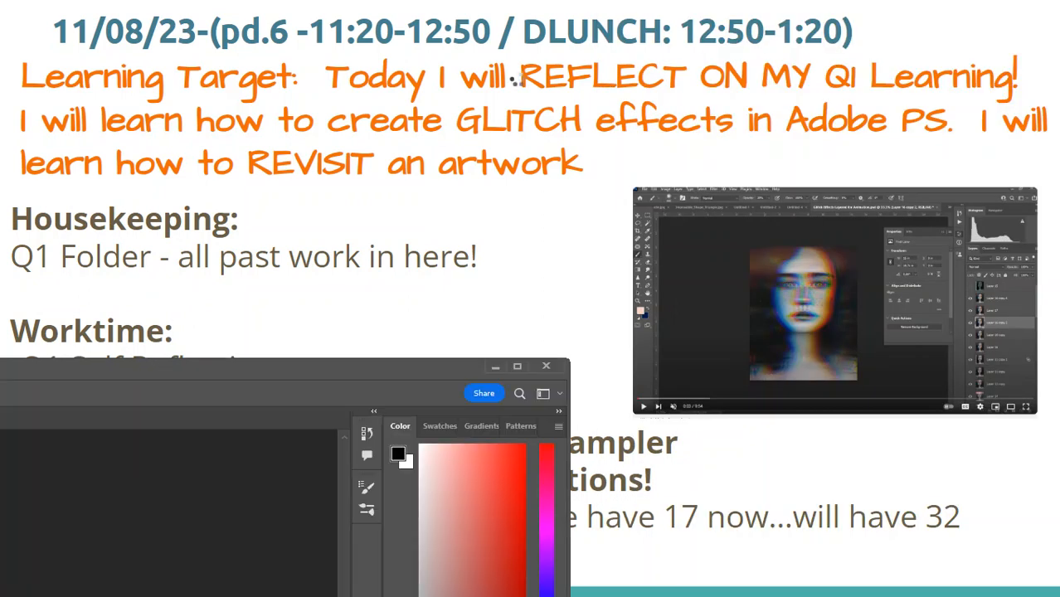
pyautogui.click(873, 77)
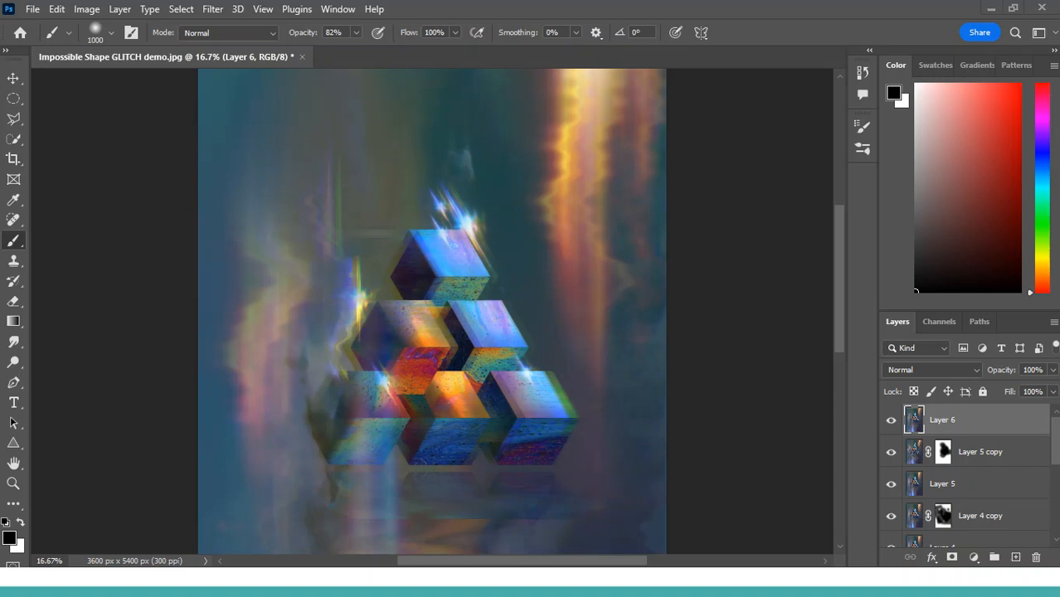
# - Switch back to the browser, copy the TV color bars image and paste it into the Photoshop glitch document as a new layer
pyautogui.hotkey('alt', 'Tab')
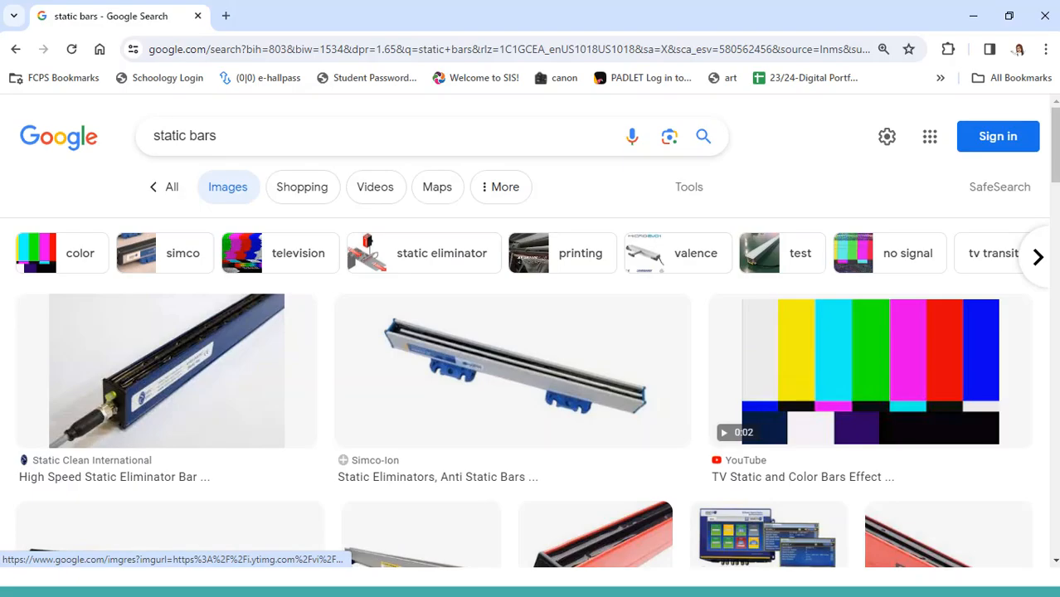
pyautogui.rightClick(819, 357)
pyautogui.click(900, 285)
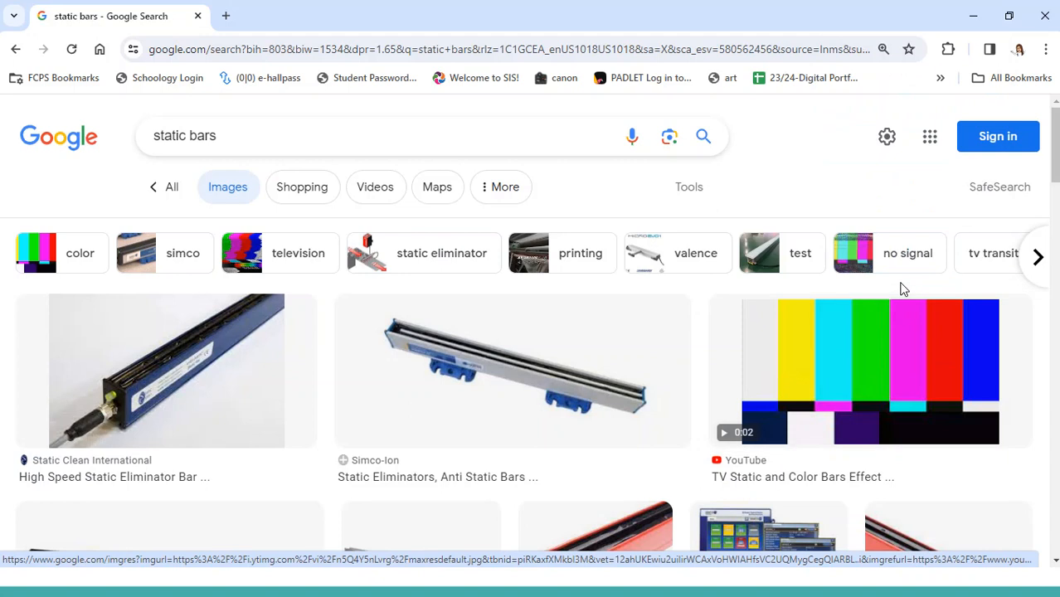
pyautogui.click(973, 16)
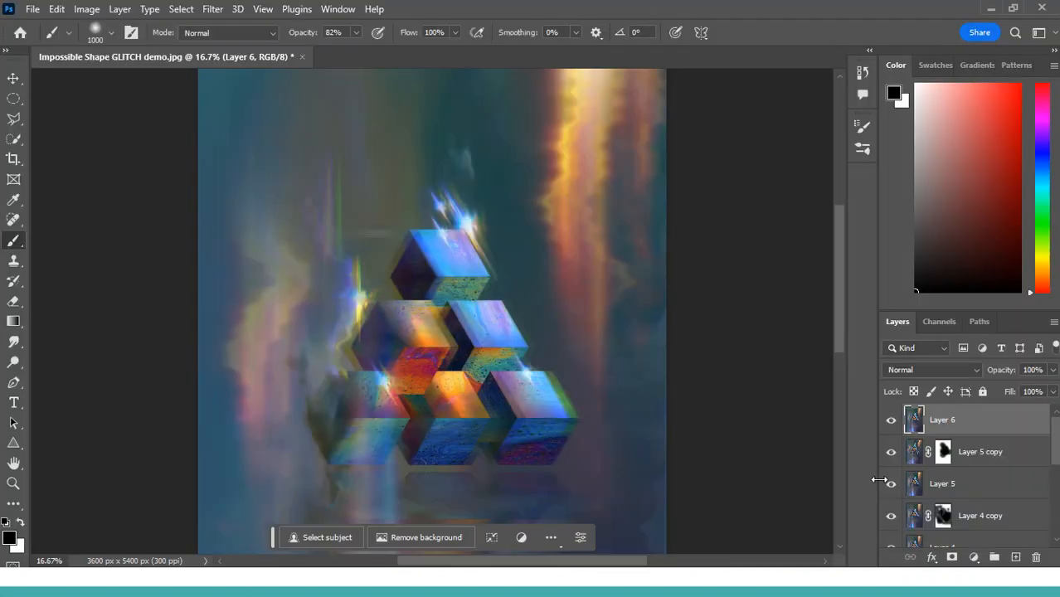
pyautogui.hotkey('ctrl', 'v')
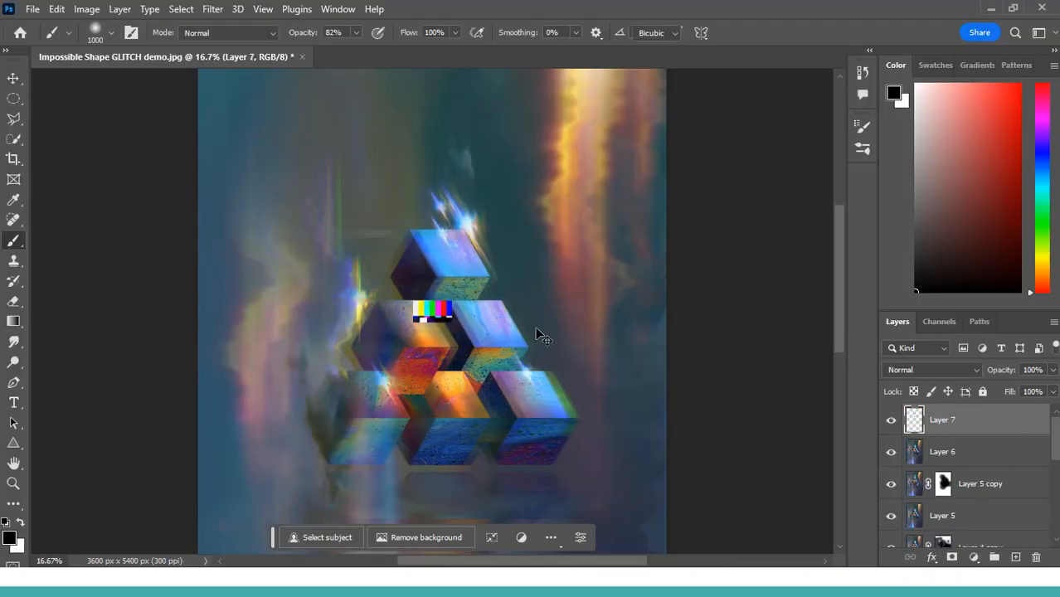
# - Enlarge the pasted TV color bars layer until it covers the upper cubes of the impossible shape
pyautogui.hotkey('ctrl', 't')
pyautogui.moveTo(454, 298); pyautogui.dragTo(580, 190)
pyautogui.press('b')
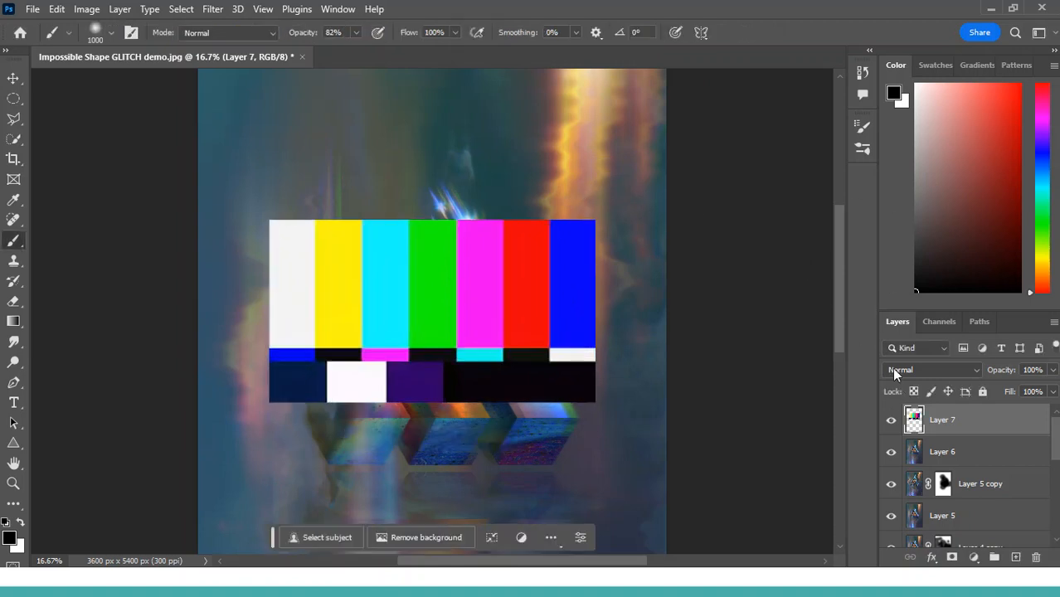
# - Set the color bars layer's blend mode to Linear Dodge (Add) and its opacity to 80%
pyautogui.click(897, 369)
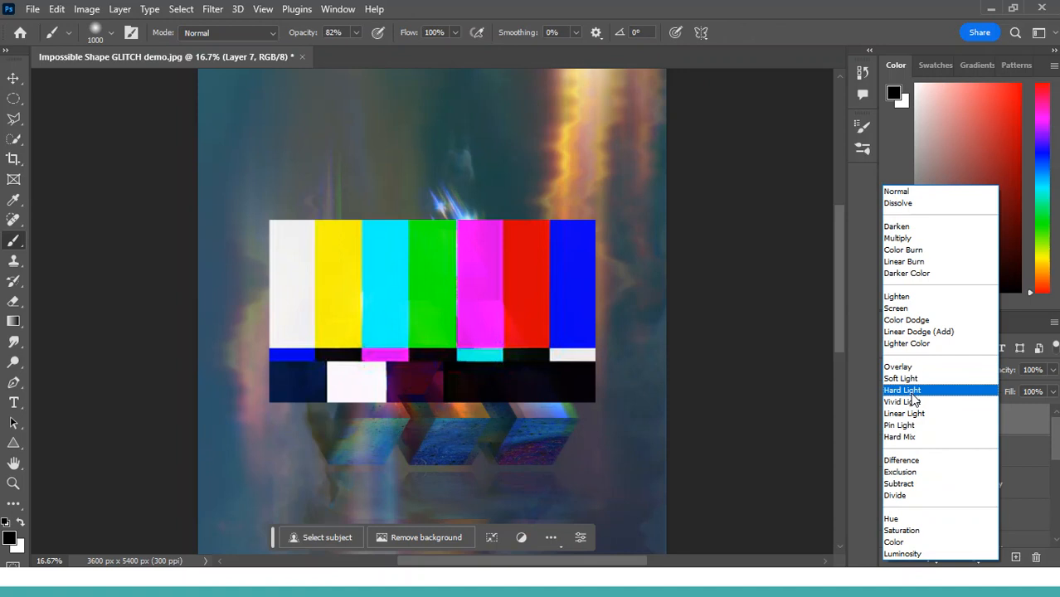
pyautogui.click(919, 332)
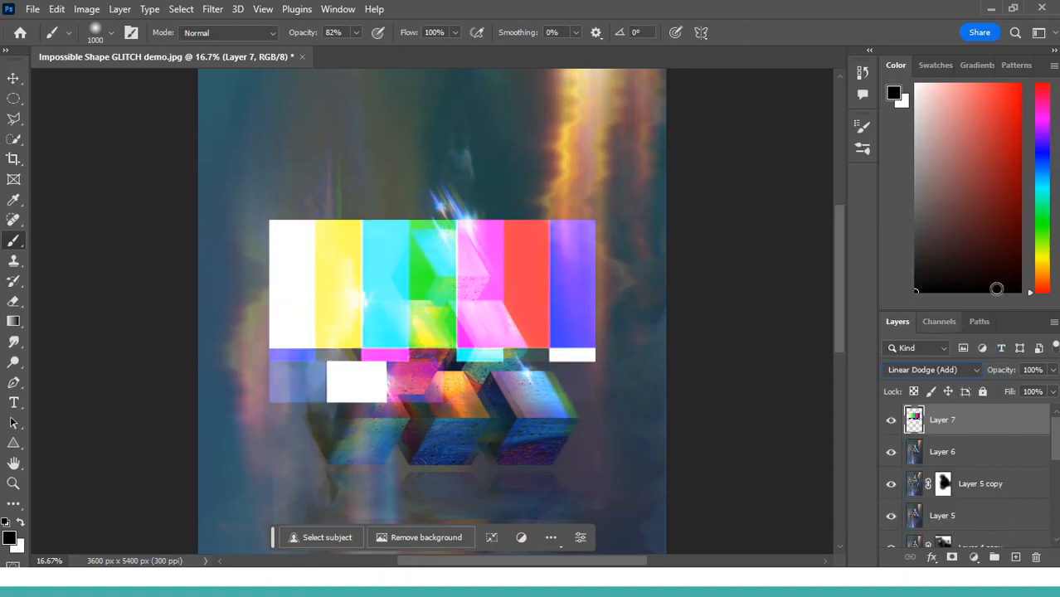
pyautogui.moveTo(1054, 373); pyautogui.dragTo(1031, 395)
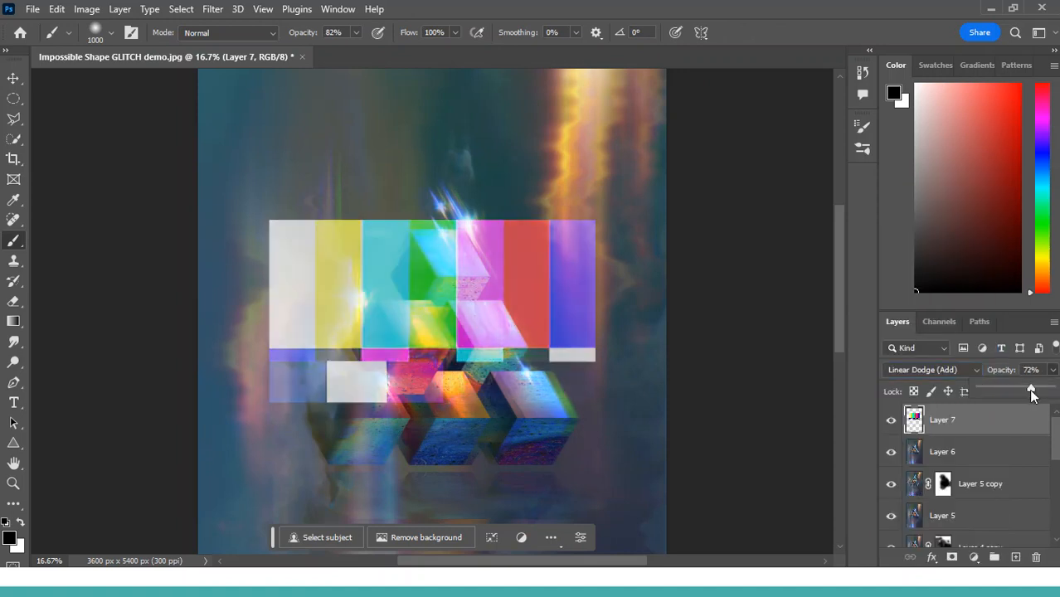
# - Try masking the color bars layer by painting black over the cubes and surrounding bars, and delete the layer
pyautogui.click(952, 558)
pyautogui.moveTo(492, 230); pyautogui.dragTo(322, 263)
pyautogui.moveTo(496, 287); pyautogui.dragTo(589, 291)
pyautogui.moveTo(281, 172)
pyautogui.mouseDown()
pyautogui.moveTo(322, 194)
pyautogui.moveTo(343, 351)
pyautogui.moveTo(571, 395)
pyautogui.moveTo(440, 412)
pyautogui.mouseUp()
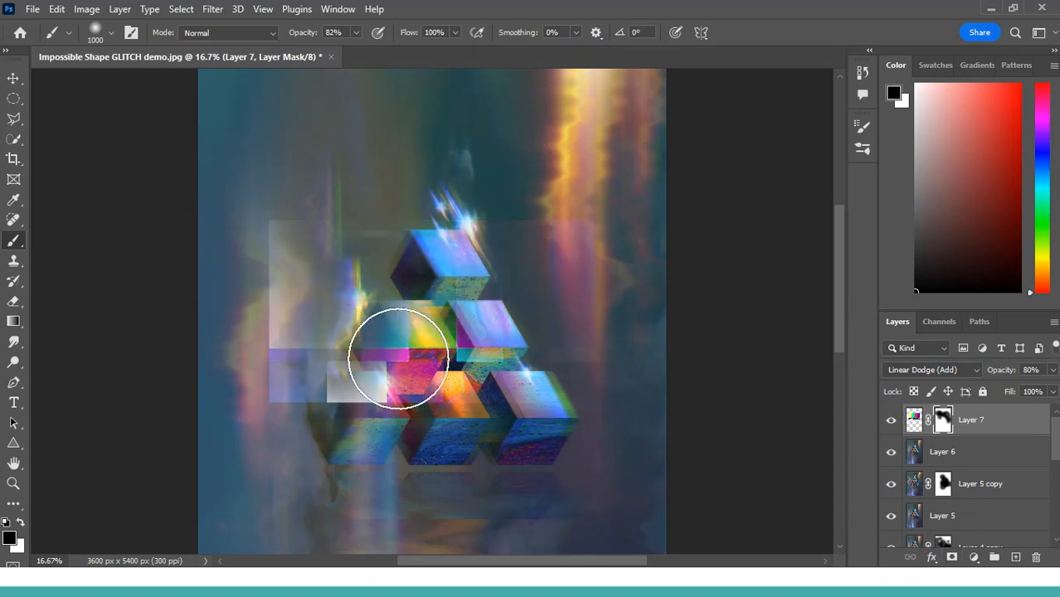
pyautogui.moveTo(608, 488)
pyautogui.mouseDown()
pyautogui.moveTo(569, 371)
pyautogui.moveTo(272, 185)
pyautogui.moveTo(294, 233)
pyautogui.mouseUp()
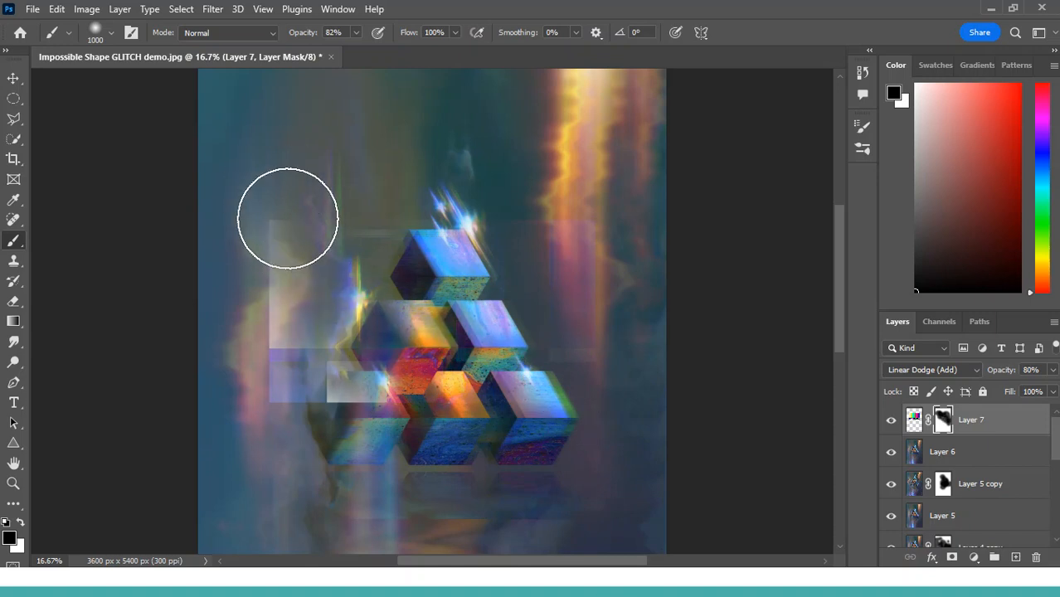
pyautogui.moveTo(990, 421)
pyautogui.mouseDown()
pyautogui.moveTo(1043, 587)
pyautogui.moveTo(1036, 558)
pyautogui.mouseUp()
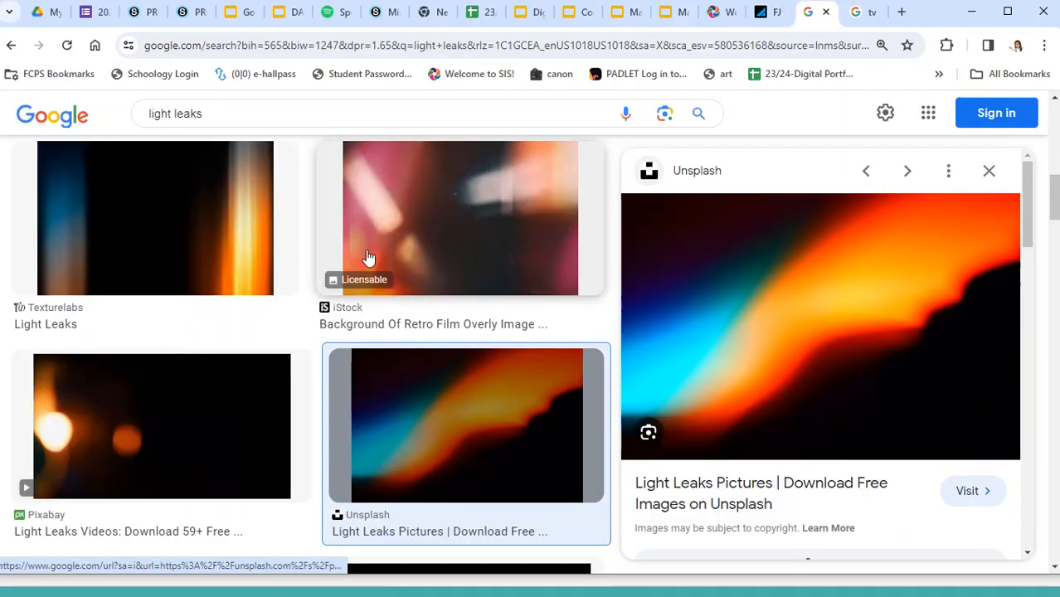
# - Copy the orange and blue light leak image from the browser results and paste it into the Photoshop document as a new layer
pyautogui.rightClick(801, 264)
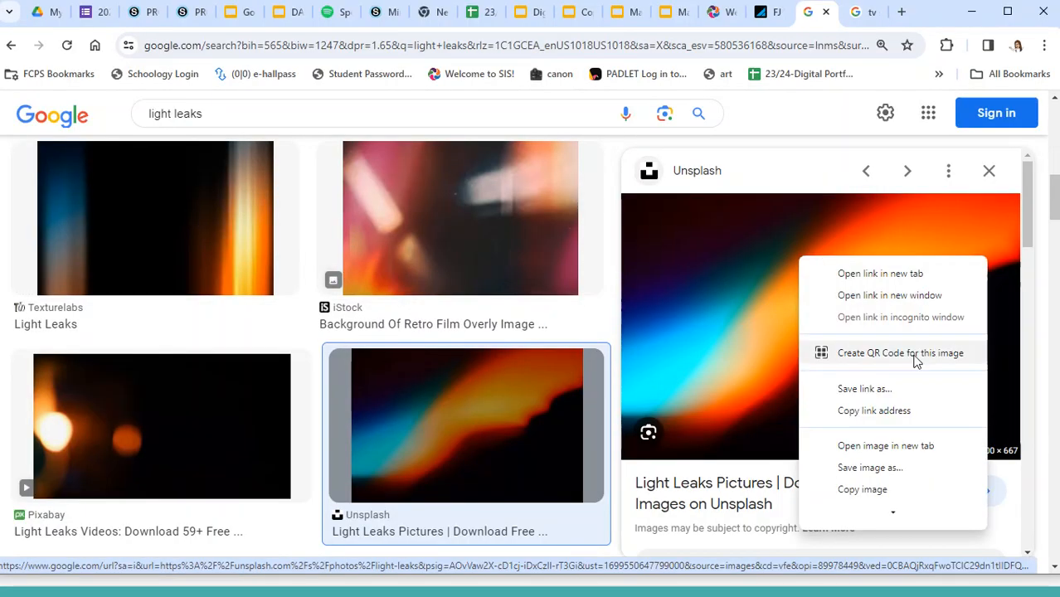
pyautogui.click(863, 489)
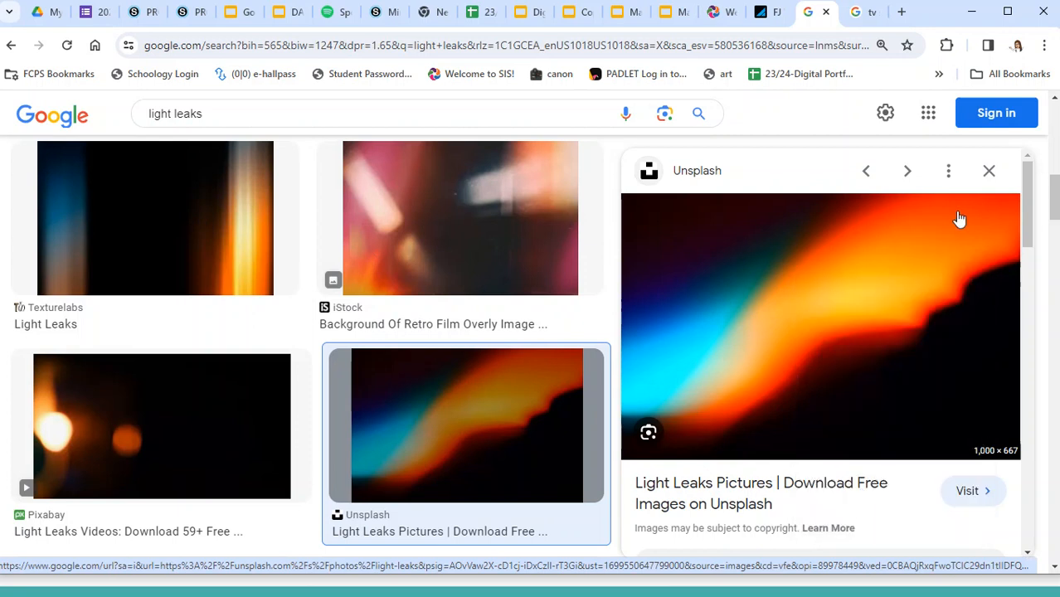
pyautogui.click(971, 12)
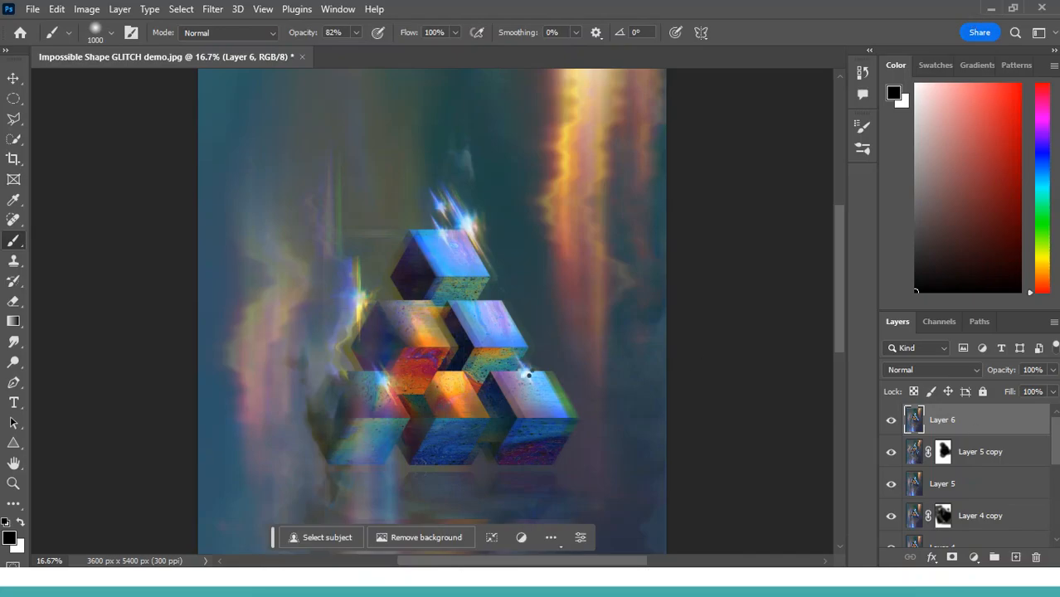
pyautogui.hotkey('ctrl', 'v')
# - Enlarge the light leak layer to about 497% so it spans the canvas width, and set its blend mode to Screen
pyautogui.hotkey('ctrl', 't')
pyautogui.moveTo(496, 268); pyautogui.dragTo(756, 91)
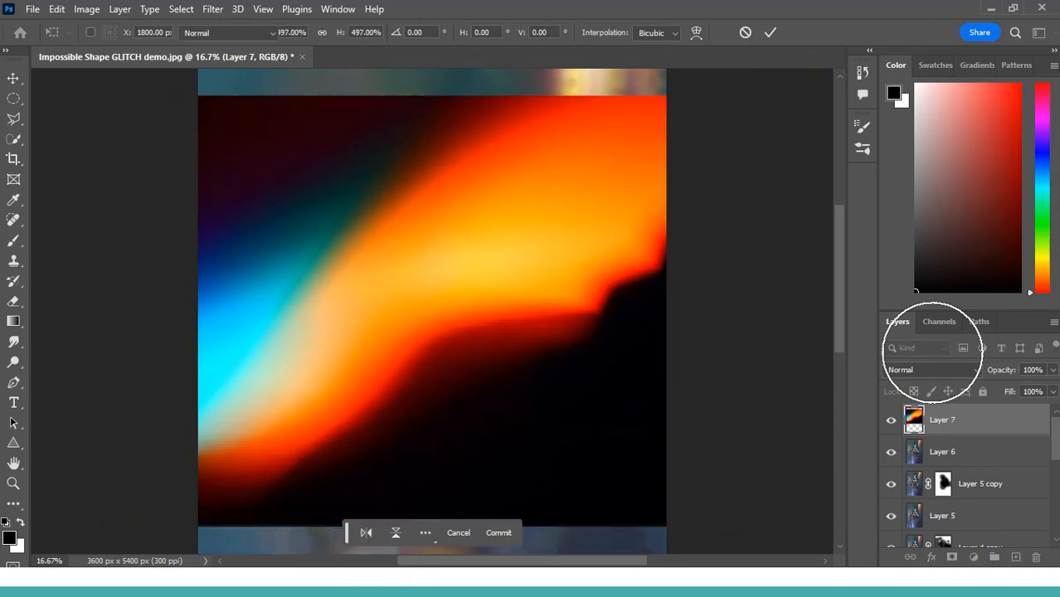
pyautogui.press('Return')
pyautogui.press('b')
pyautogui.click(931, 370)
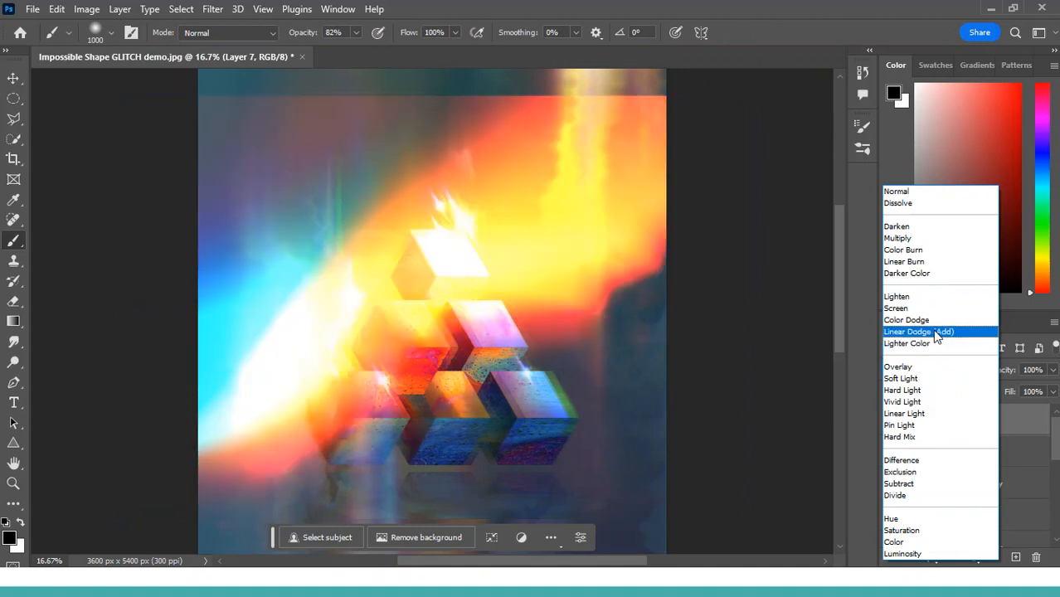
pyautogui.click(934, 309)
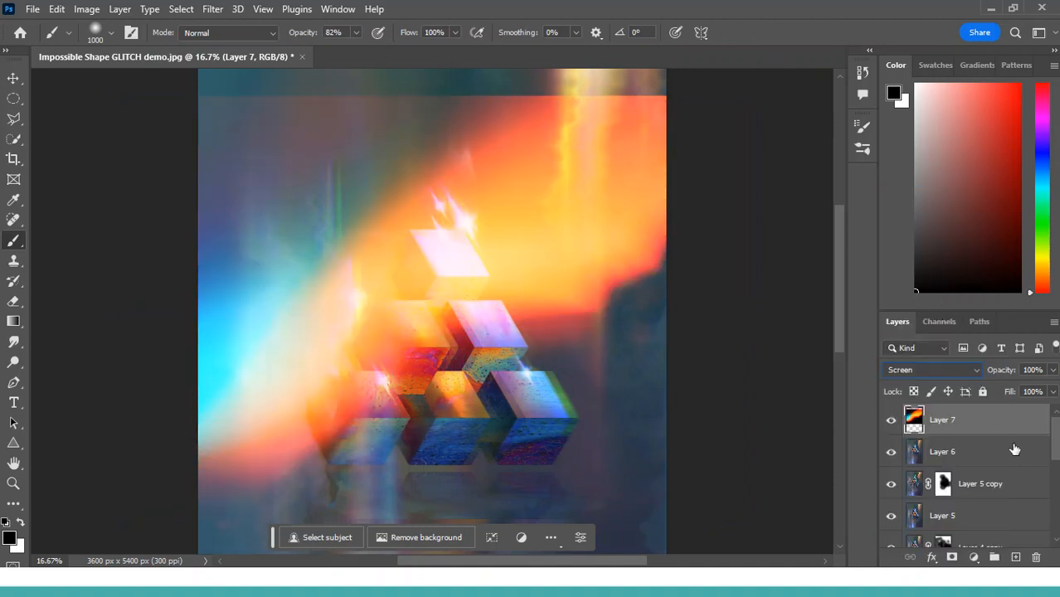
# - Mask the light leak layer by painting black at 50% brush opacity over its hard upper edge and the cubes
pyautogui.hotkey('ctrl', '-')
pyautogui.hotkey('ctrl', '-')
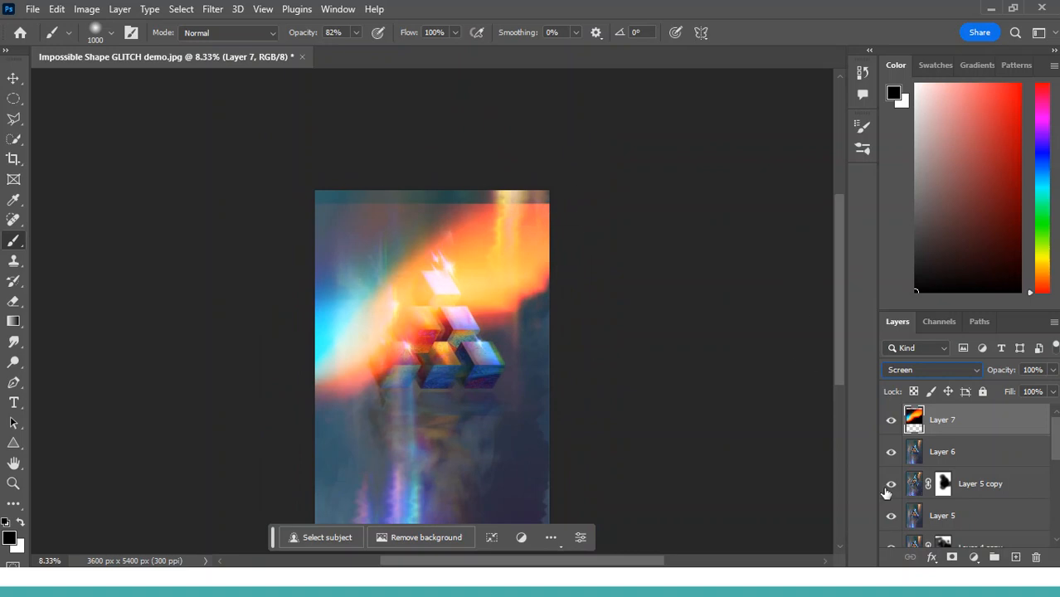
pyautogui.click(953, 559)
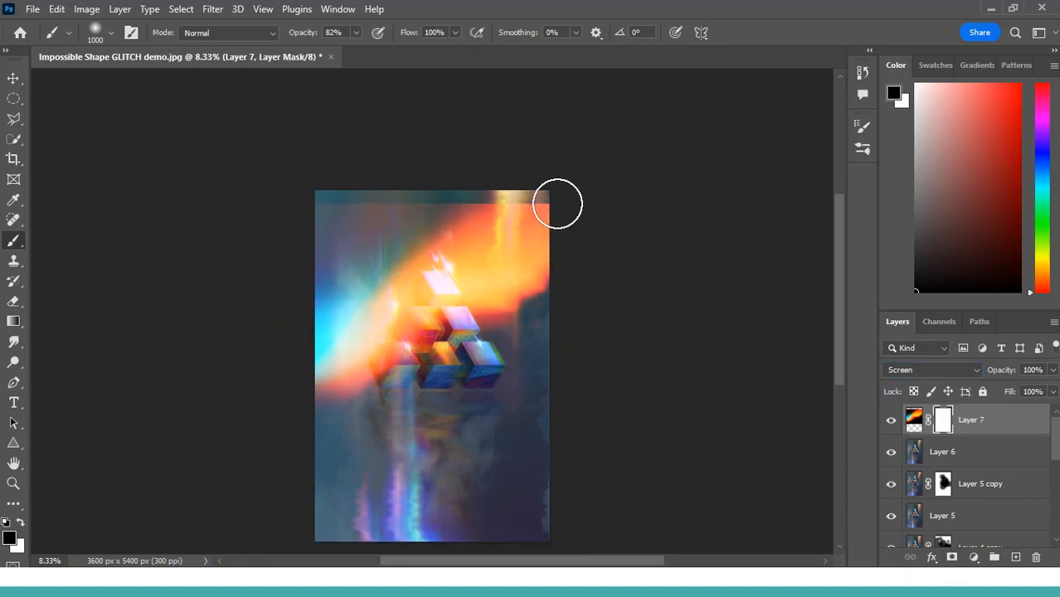
pyautogui.moveTo(334, 48); pyautogui.dragTo(333, 48)
pyautogui.moveTo(308, 211)
pyautogui.mouseDown()
pyautogui.moveTo(572, 207)
pyautogui.moveTo(498, 194)
pyautogui.mouseUp()
pyautogui.moveTo(429, 168)
pyautogui.mouseDown()
pyautogui.moveTo(535, 218)
pyautogui.moveTo(555, 263)
pyautogui.moveTo(420, 312)
pyautogui.moveTo(429, 293)
pyautogui.moveTo(516, 298)
pyautogui.moveTo(371, 395)
pyautogui.moveTo(345, 383)
pyautogui.mouseUp()
pyautogui.click(1001, 425)
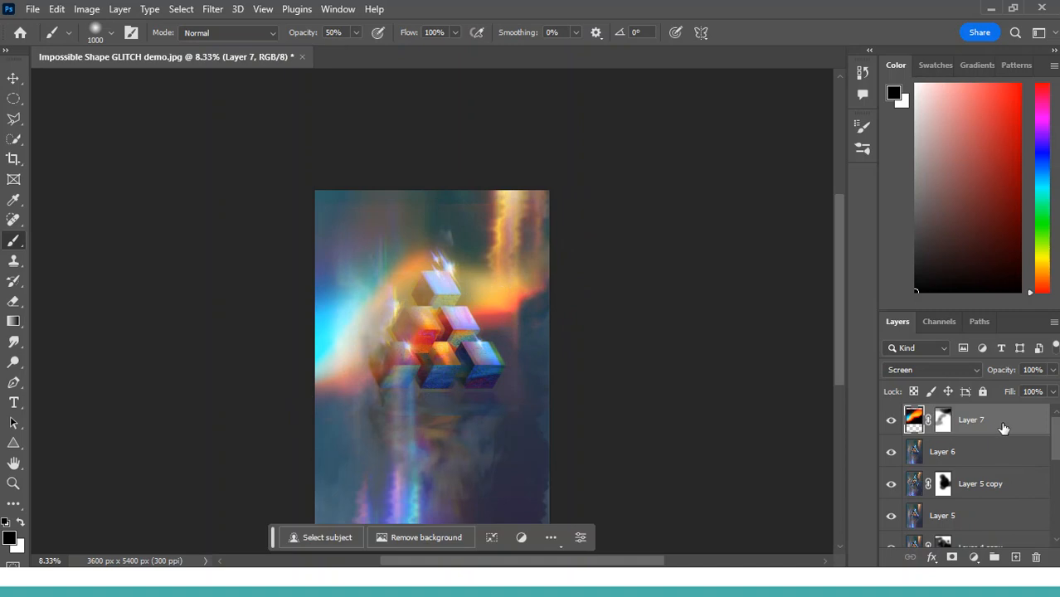